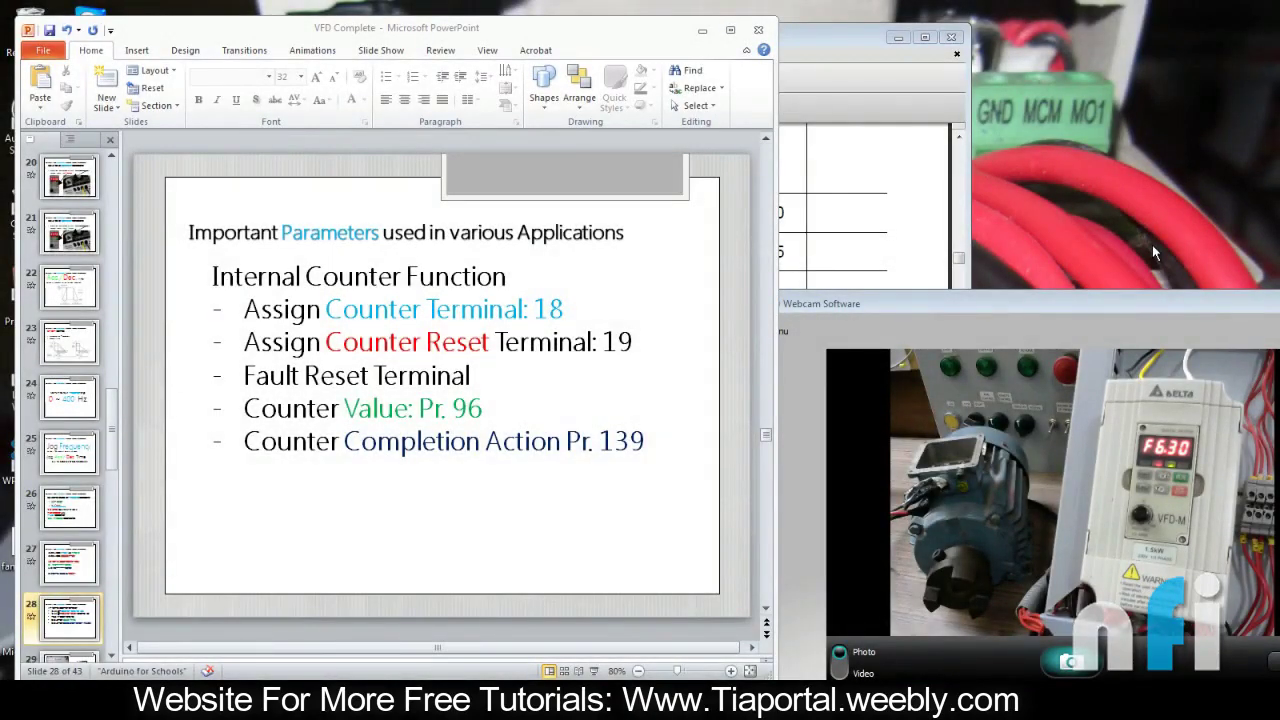
Step: Move the webcam view aside and highlight 'Counter Terminal: 18' on the PowerPoint parameters slide
{"action": "left_click_drag", "start_coordinate": [1160, 296], "coordinate": [1096, 311]}
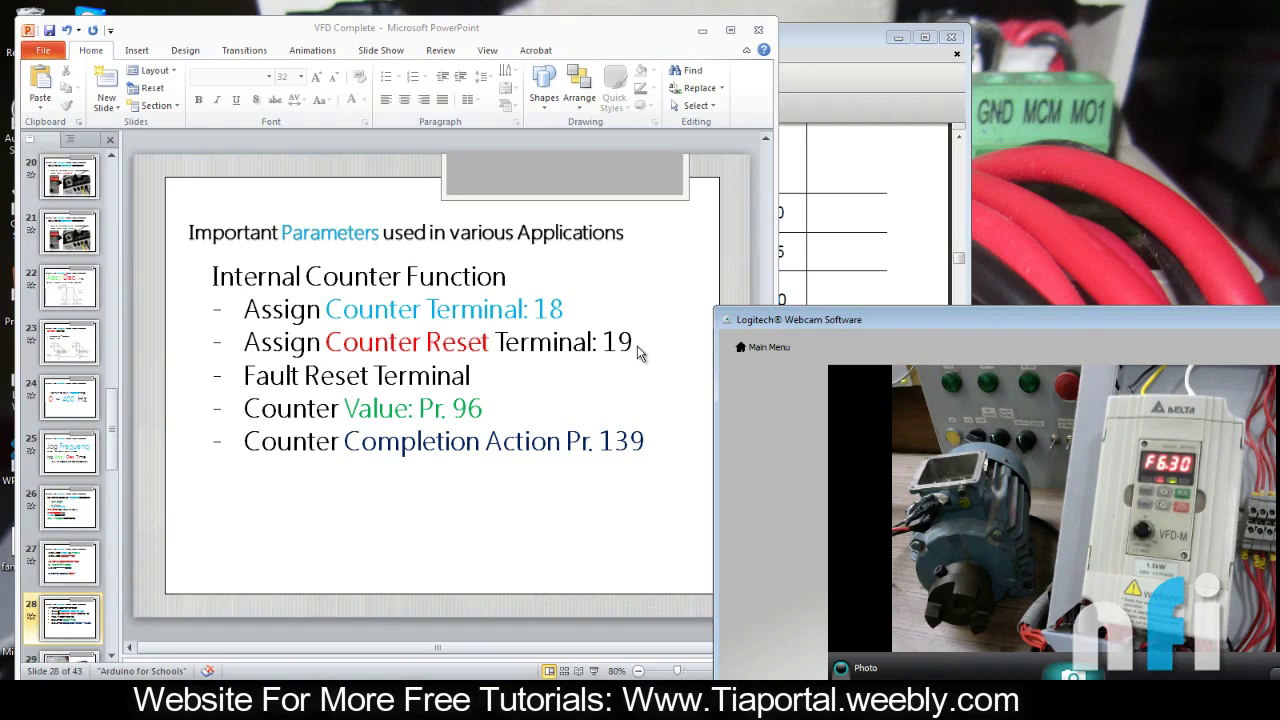
{"action": "left_click", "coordinate": [658, 382]}
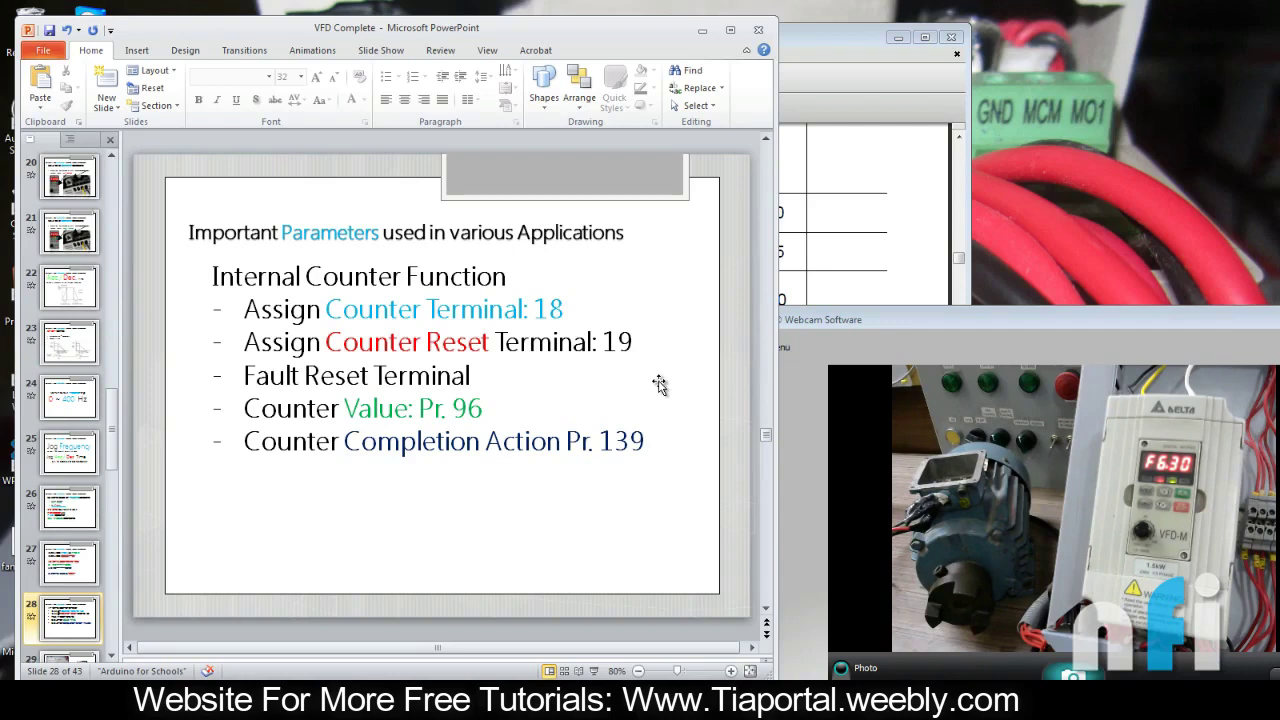
{"action": "left_click", "coordinate": [386, 311]}
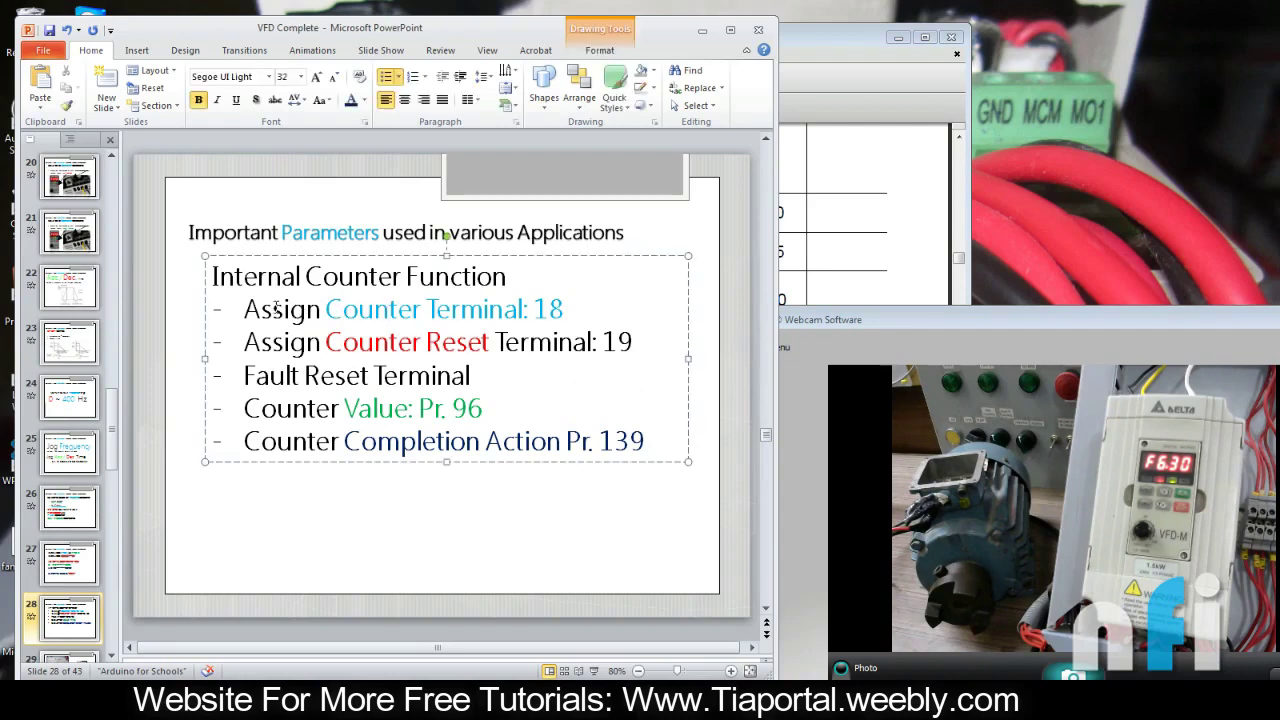
{"action": "left_click_drag", "start_coordinate": [328, 312], "coordinate": [553, 319]}
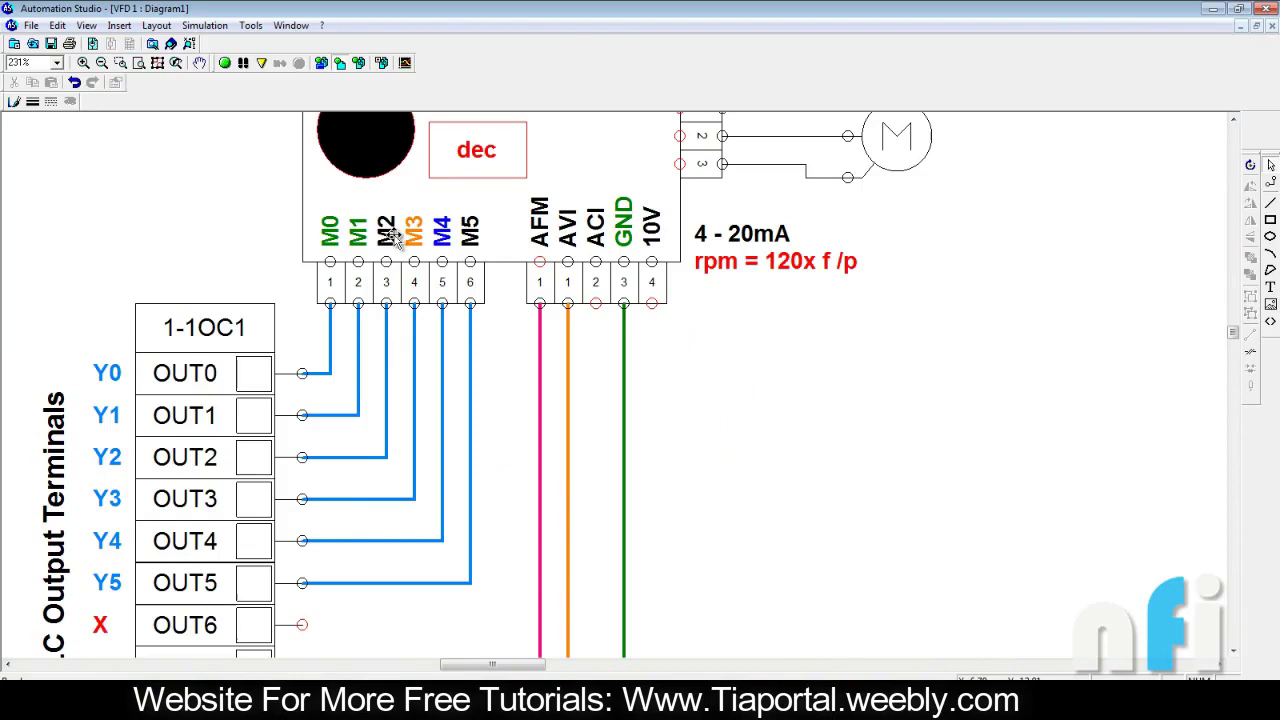
Step: Point out the M2 and M3 labels and the terminal 4 to OUT3 wire on the VFD diagram
{"action": "left_click", "coordinate": [386, 230]}
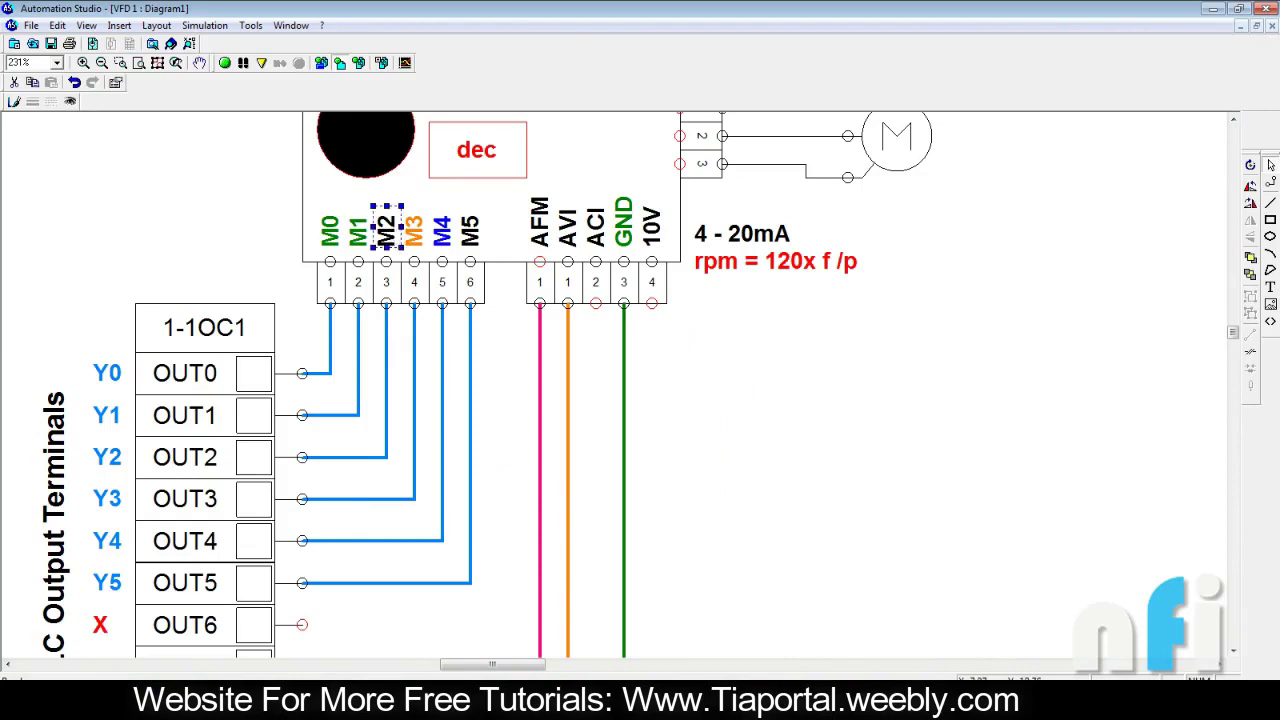
{"action": "left_click", "coordinate": [414, 230]}
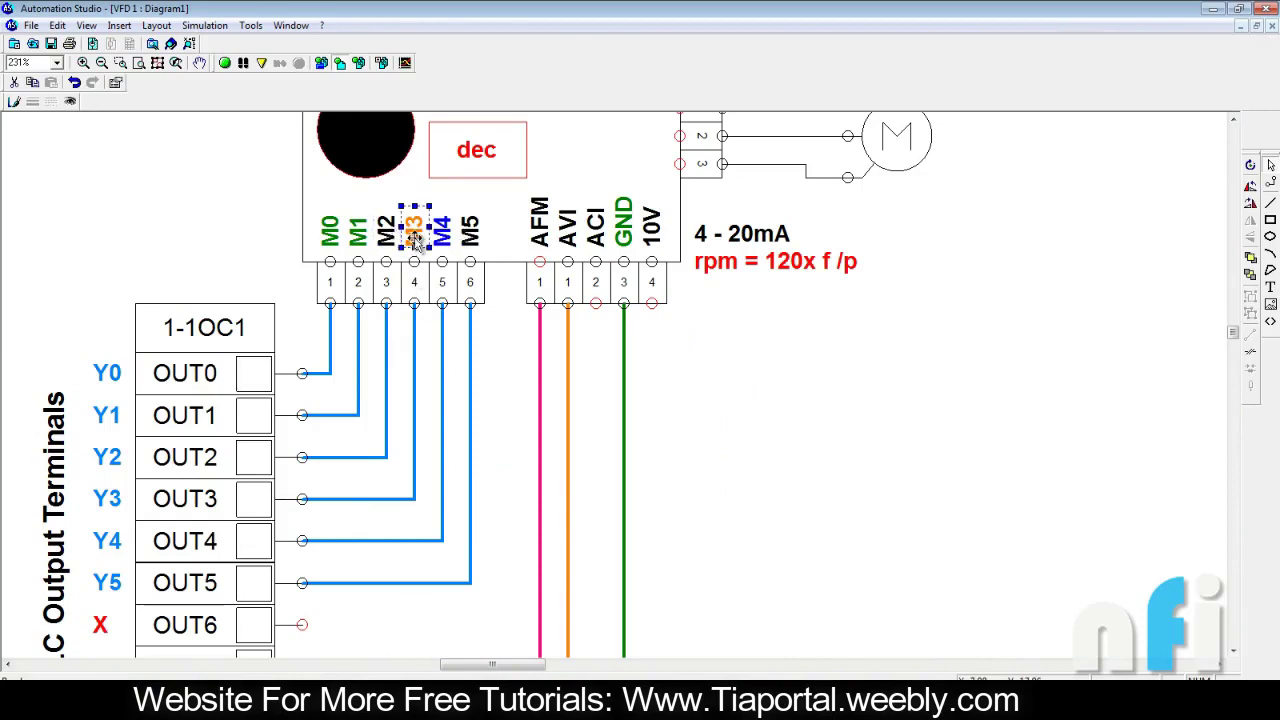
{"action": "left_click", "coordinate": [415, 322]}
Step: Highlight the Pr.40 Multi-function Input Terminal (M3) row in the VFD-M manual
{"action": "key", "text": "alt+Tab"}
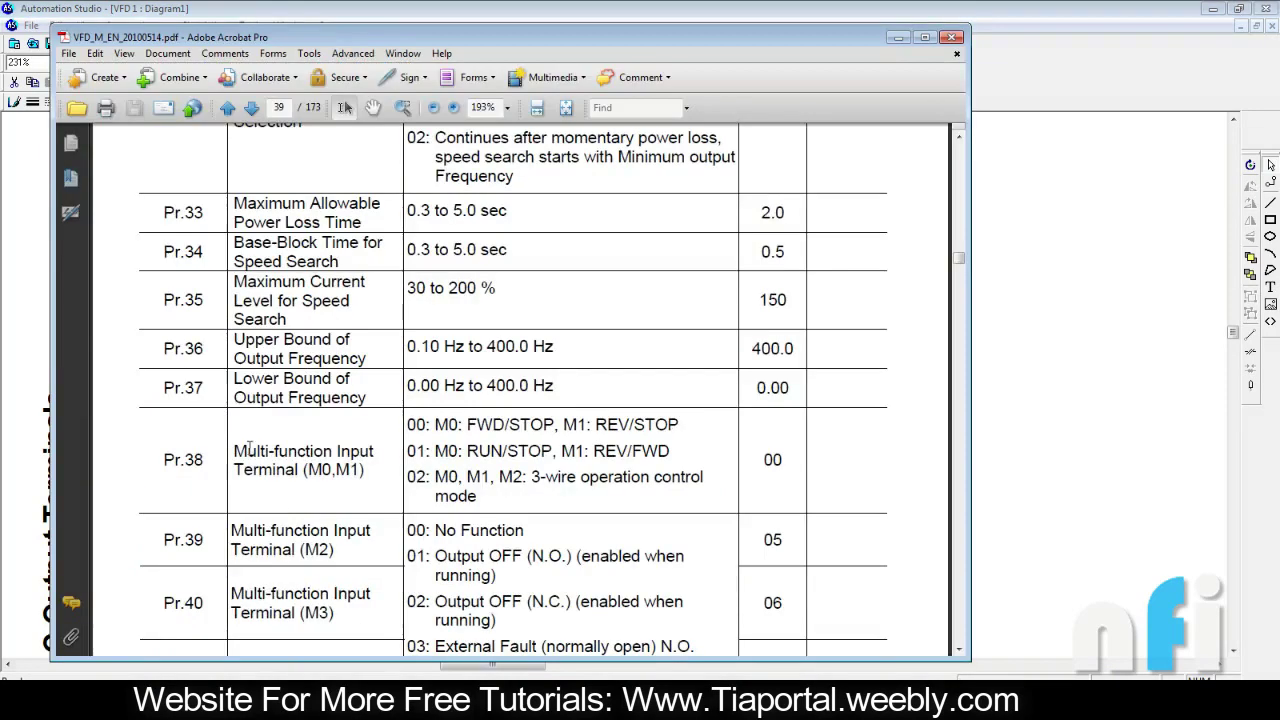
{"action": "scroll", "coordinate": [200, 350], "scroll_direction": "down", "scroll_amount": 3}
{"action": "left_click_drag", "start_coordinate": [205, 453], "coordinate": [370, 460]}
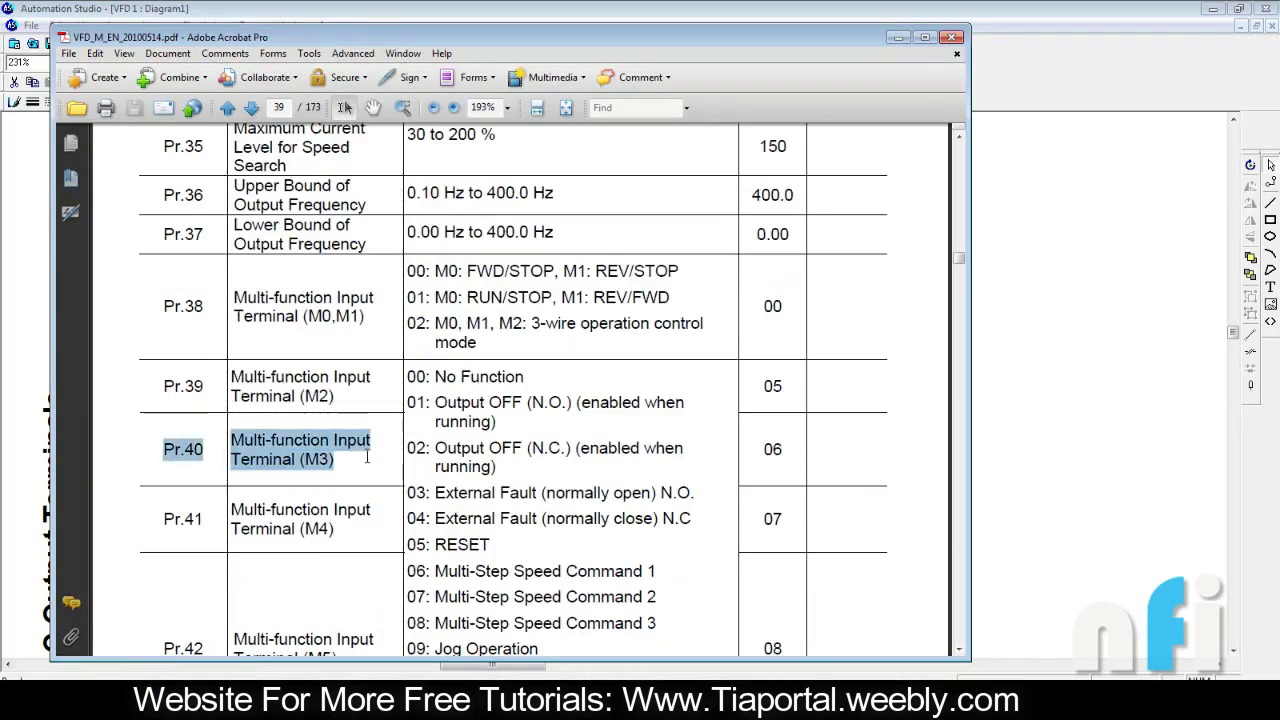
Step: Mark '18: Counter Trigger Signal' on page 40, then return to the webcam view of the drive
{"action": "scroll", "coordinate": [400, 440], "scroll_direction": "down", "scroll_amount": 9}
{"action": "scroll", "coordinate": [410, 442], "scroll_direction": "down", "scroll_amount": 3}
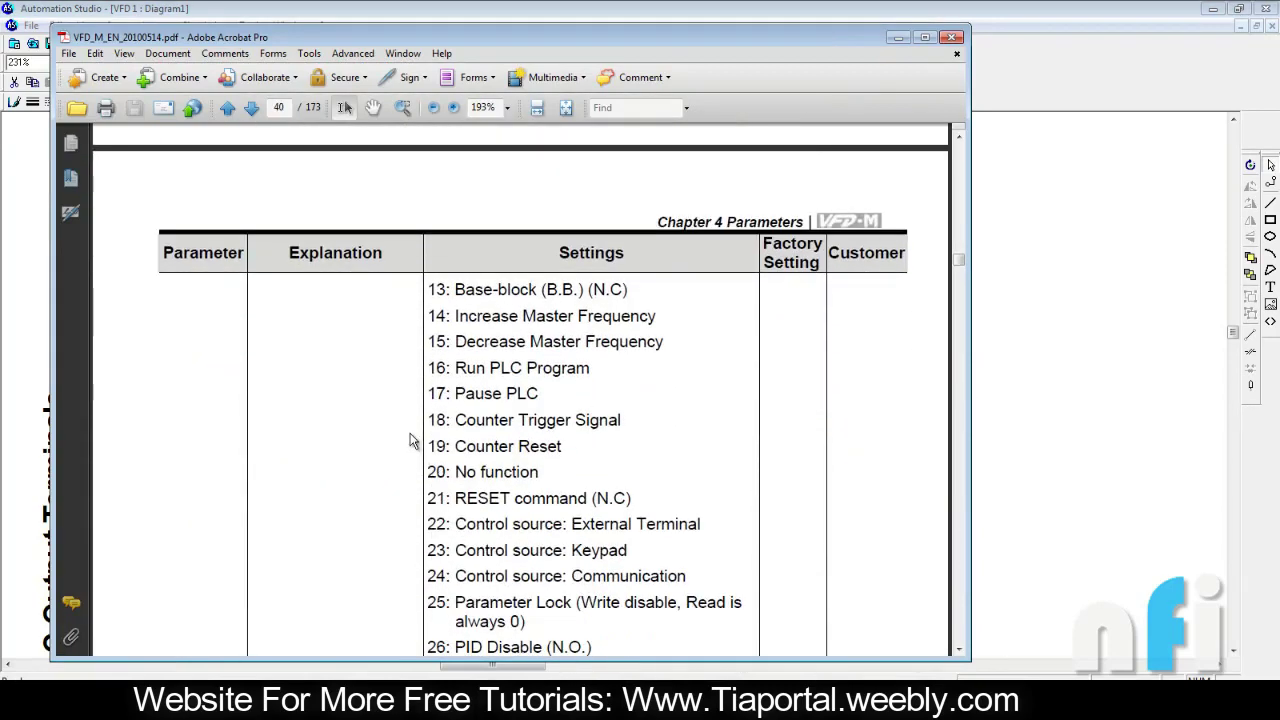
{"action": "left_click_drag", "start_coordinate": [429, 420], "coordinate": [604, 419]}
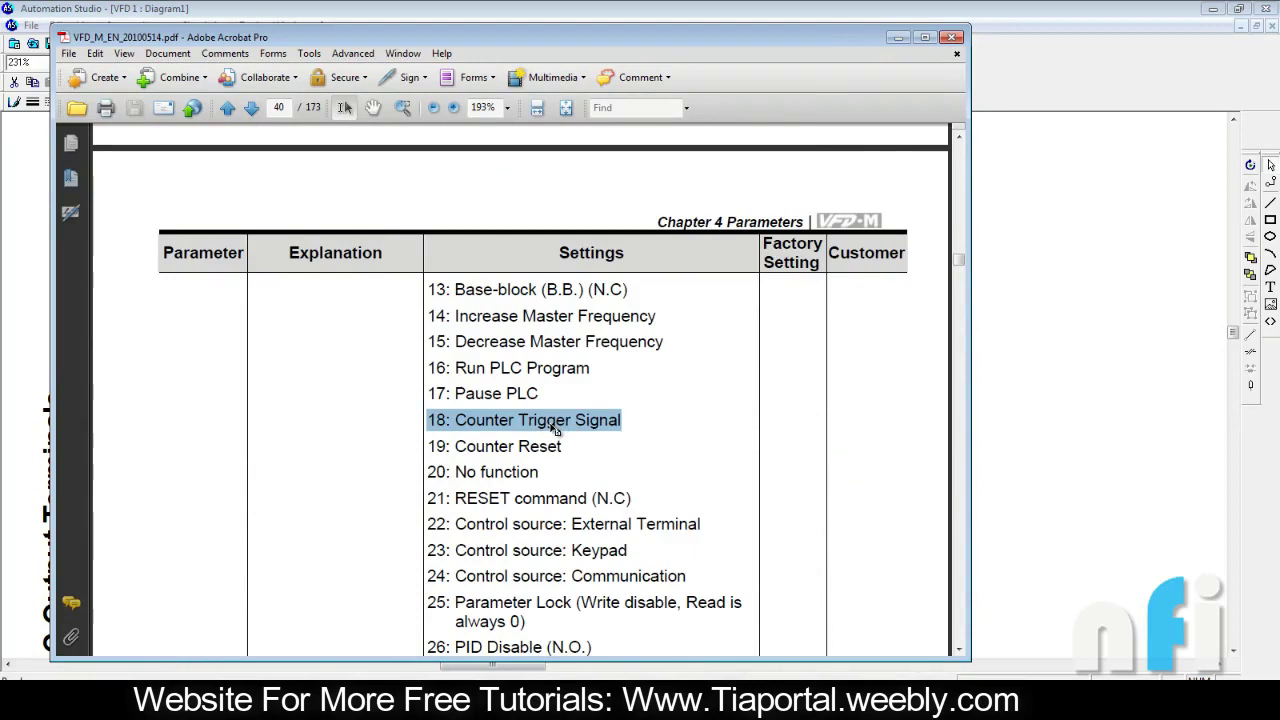
{"action": "scroll", "coordinate": [540, 412], "scroll_direction": "up", "scroll_amount": 14}
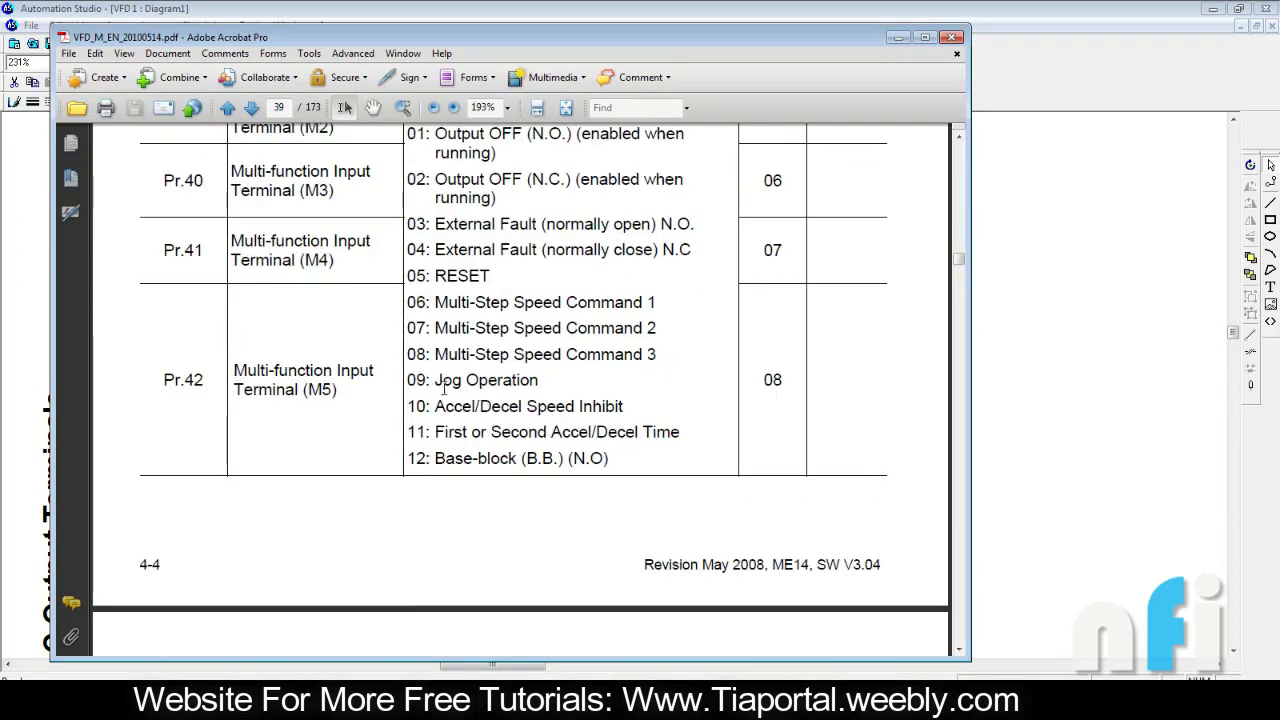
{"action": "scroll", "coordinate": [444, 390], "scroll_direction": "up", "scroll_amount": 2}
{"action": "key", "text": "alt+Tab"}
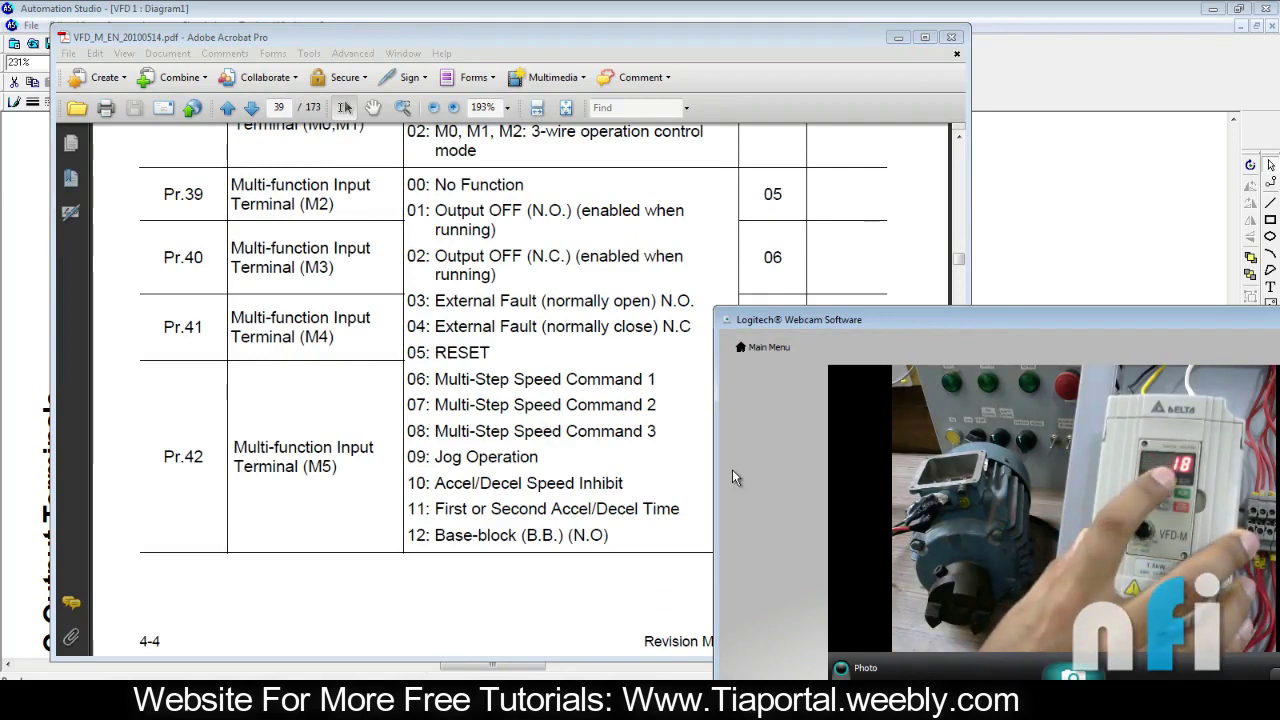
Step: Highlight the Counter Reset text on the PowerPoint parameters slide
{"action": "left_click", "coordinate": [484, 428]}
{"action": "key", "text": "alt+Tab"}
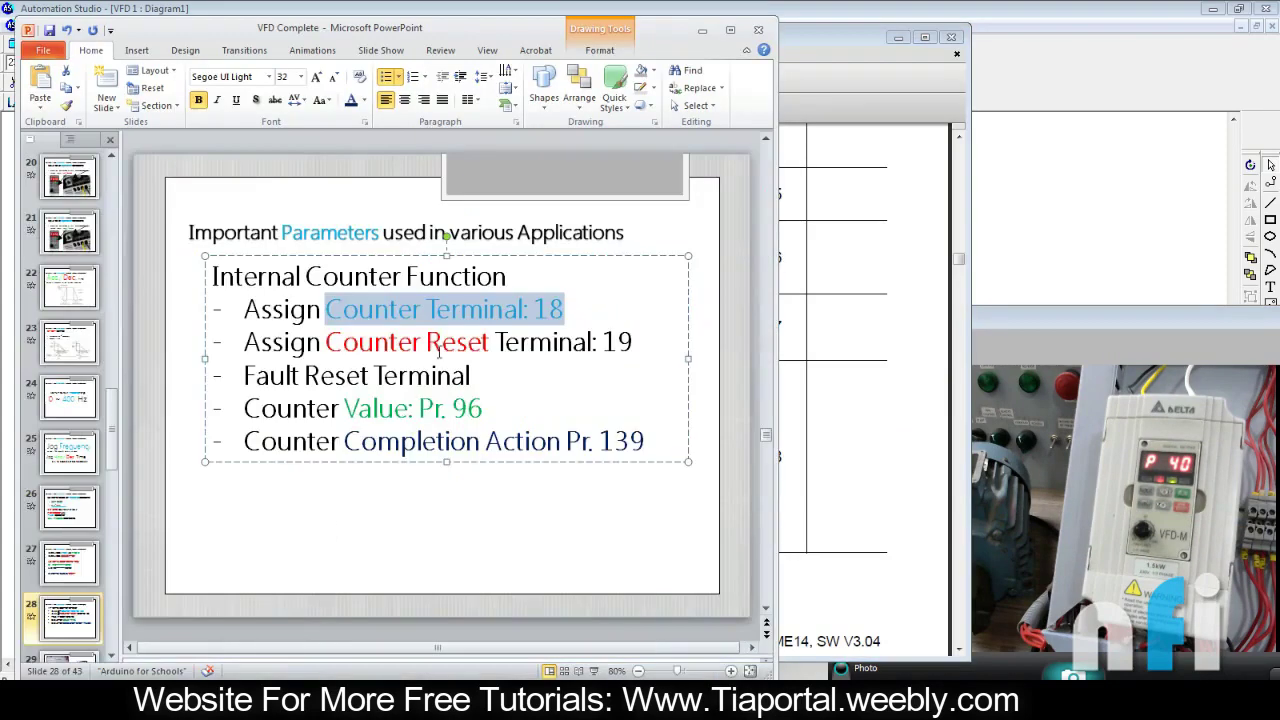
{"action": "left_click", "coordinate": [440, 350]}
{"action": "left_click_drag", "start_coordinate": [325, 342], "coordinate": [470, 345]}
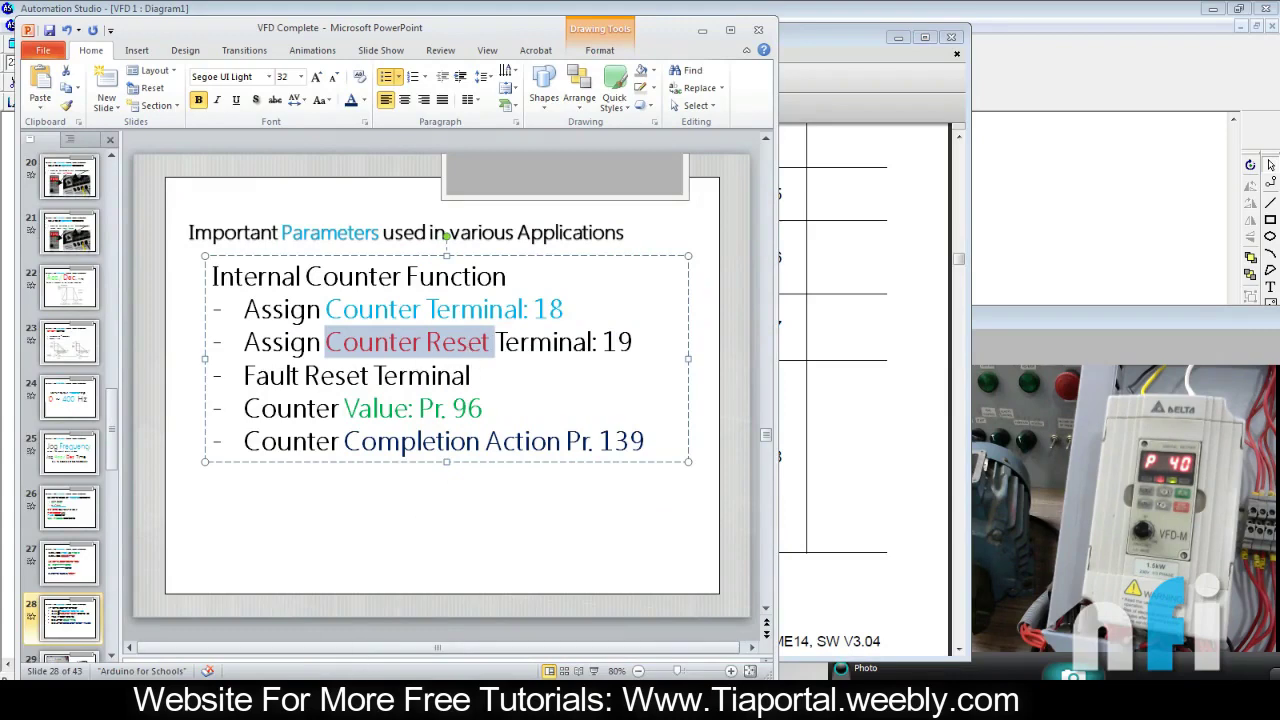
Step: Mark '19: Counter Reset' on manual page 40, then the slide's Fault Reset Terminal line
{"action": "key", "text": "alt+Tab"}
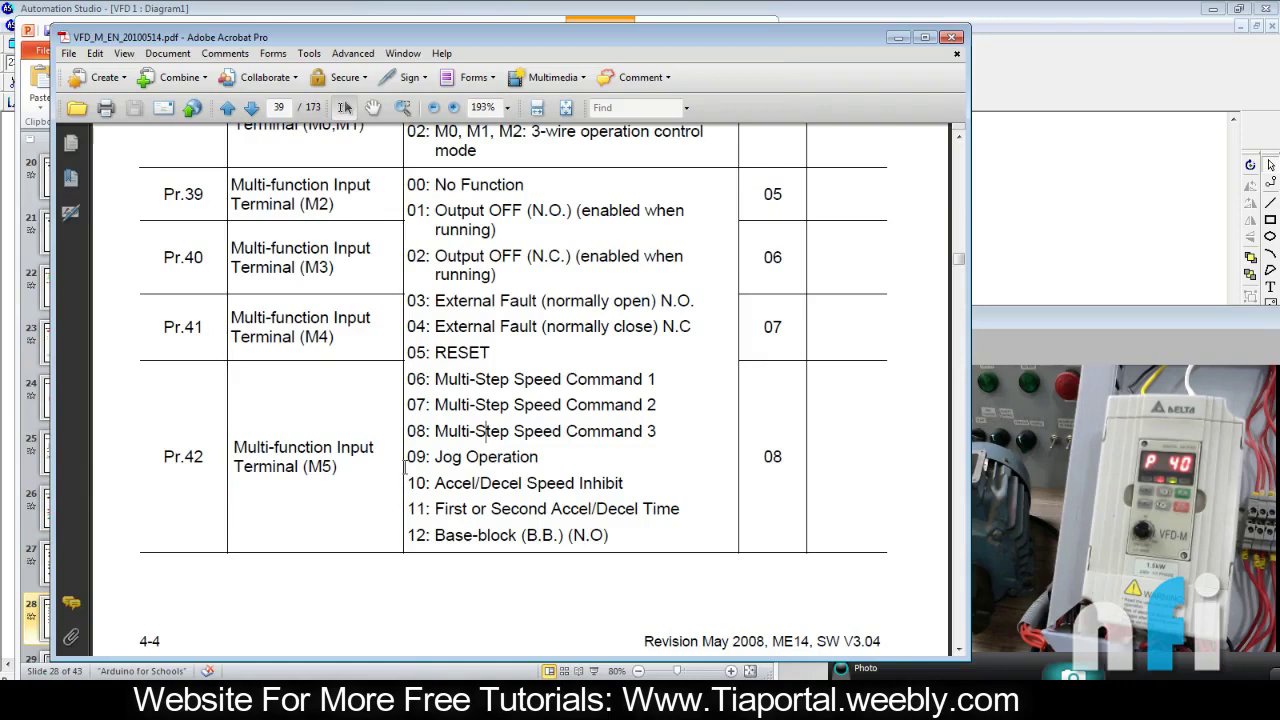
{"action": "double_click", "coordinate": [316, 341]}
{"action": "left_click", "coordinate": [190, 328]}
{"action": "scroll", "coordinate": [512, 420], "scroll_direction": "down", "scroll_amount": 5}
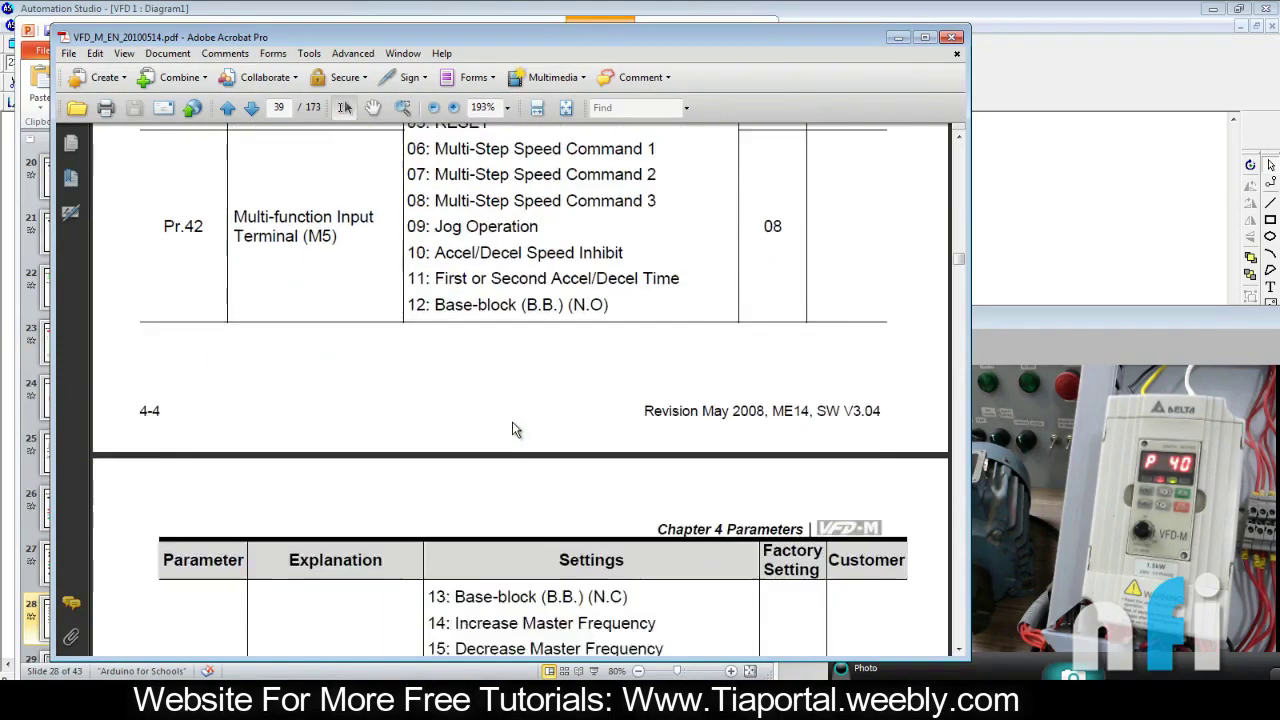
{"action": "triple_click", "coordinate": [484, 411]}
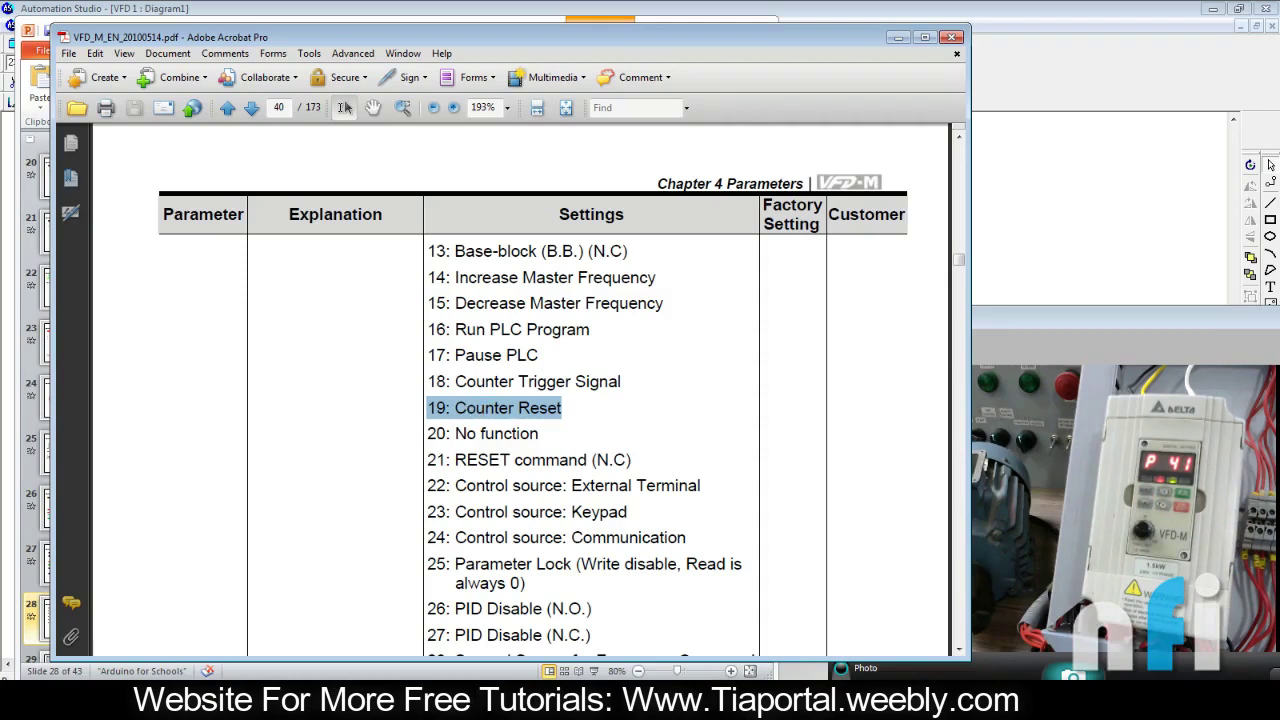
{"action": "key", "text": "alt+Tab"}
{"action": "triple_click", "coordinate": [347, 378]}
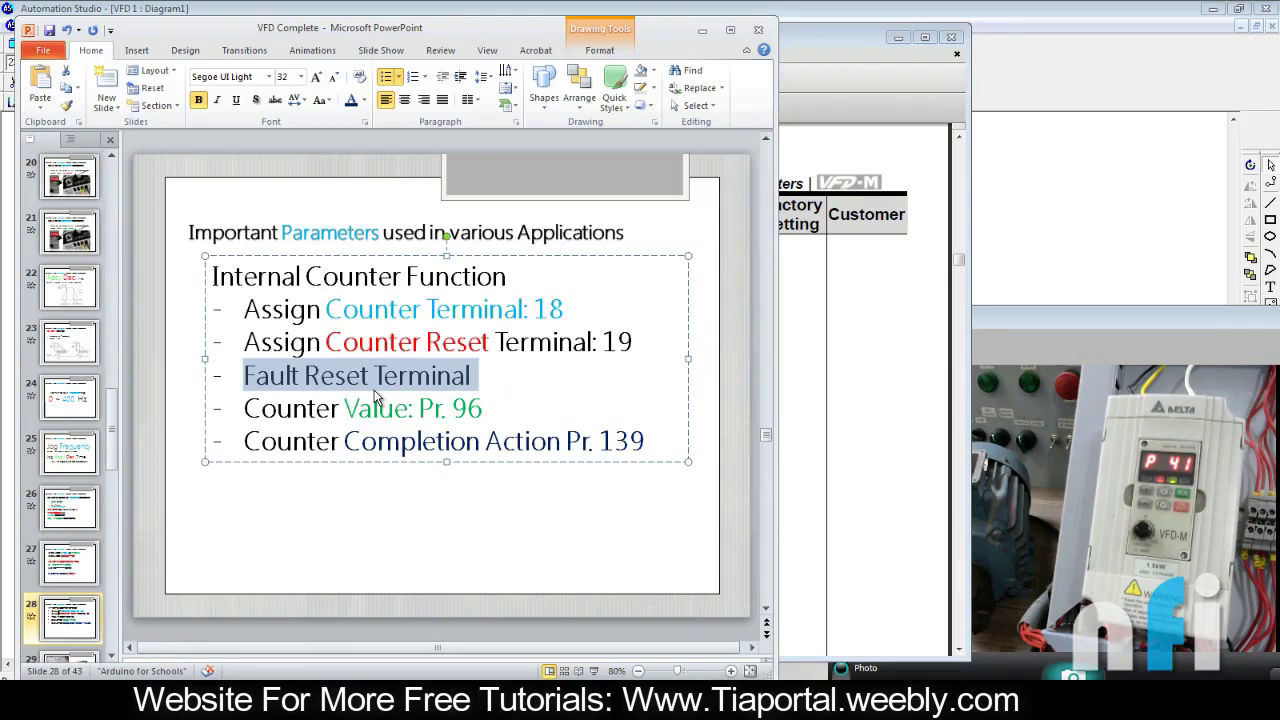
Step: Mark M2 in the Pr.39 row and its '05: RESET' setting in the manual
{"action": "left_click", "coordinate": [787, 481]}
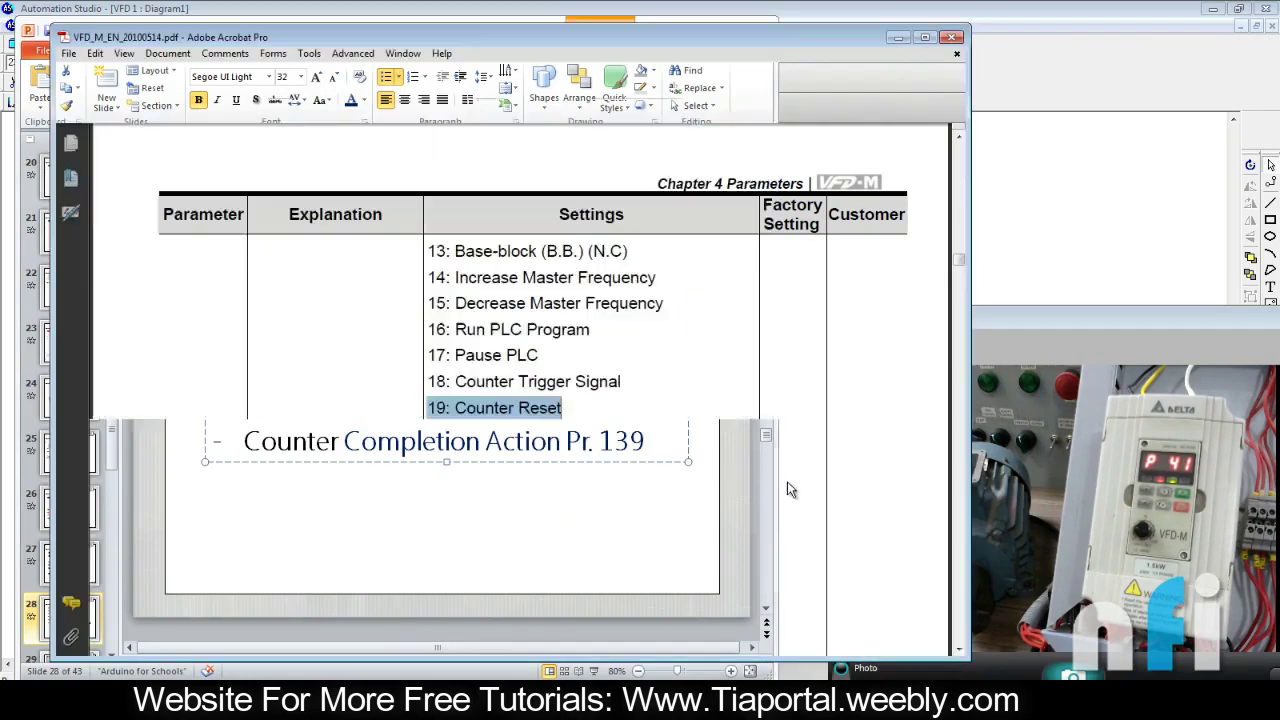
{"action": "scroll", "coordinate": [357, 414], "scroll_direction": "up", "scroll_amount": 10}
{"action": "double_click", "coordinate": [318, 362]}
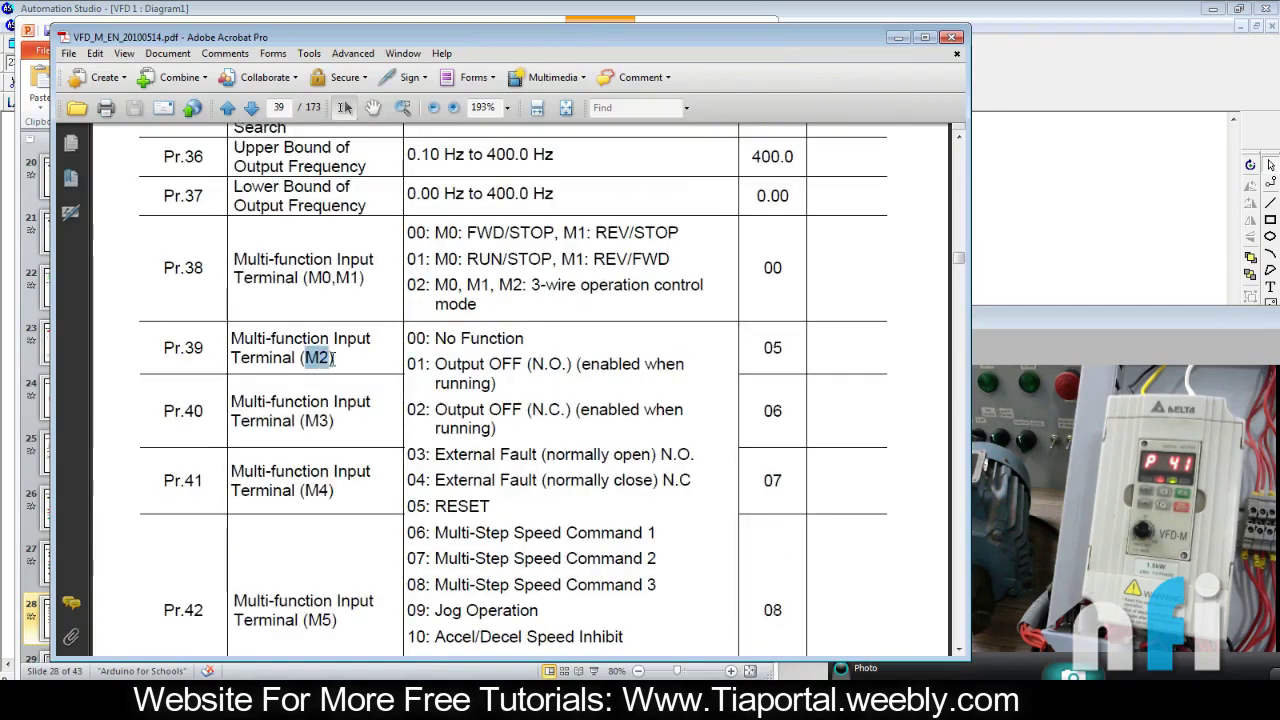
{"action": "left_click_drag", "start_coordinate": [184, 347], "coordinate": [205, 347]}
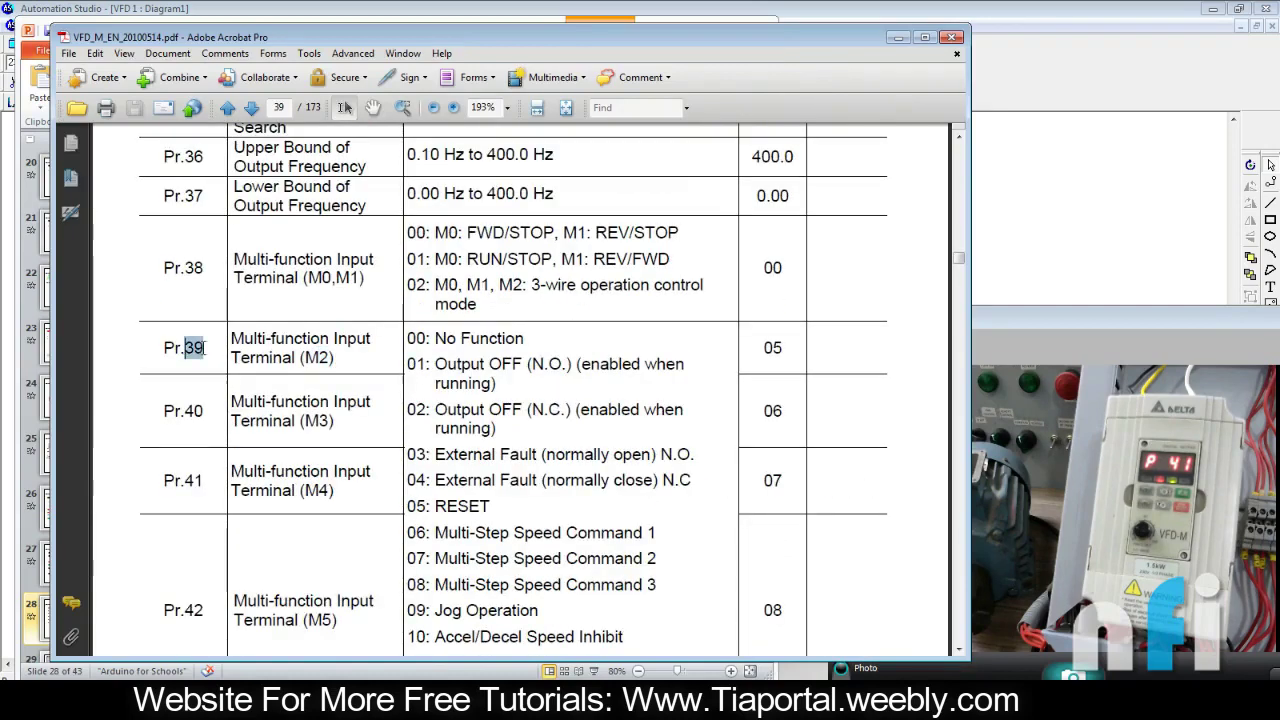
{"action": "triple_click", "coordinate": [463, 513]}
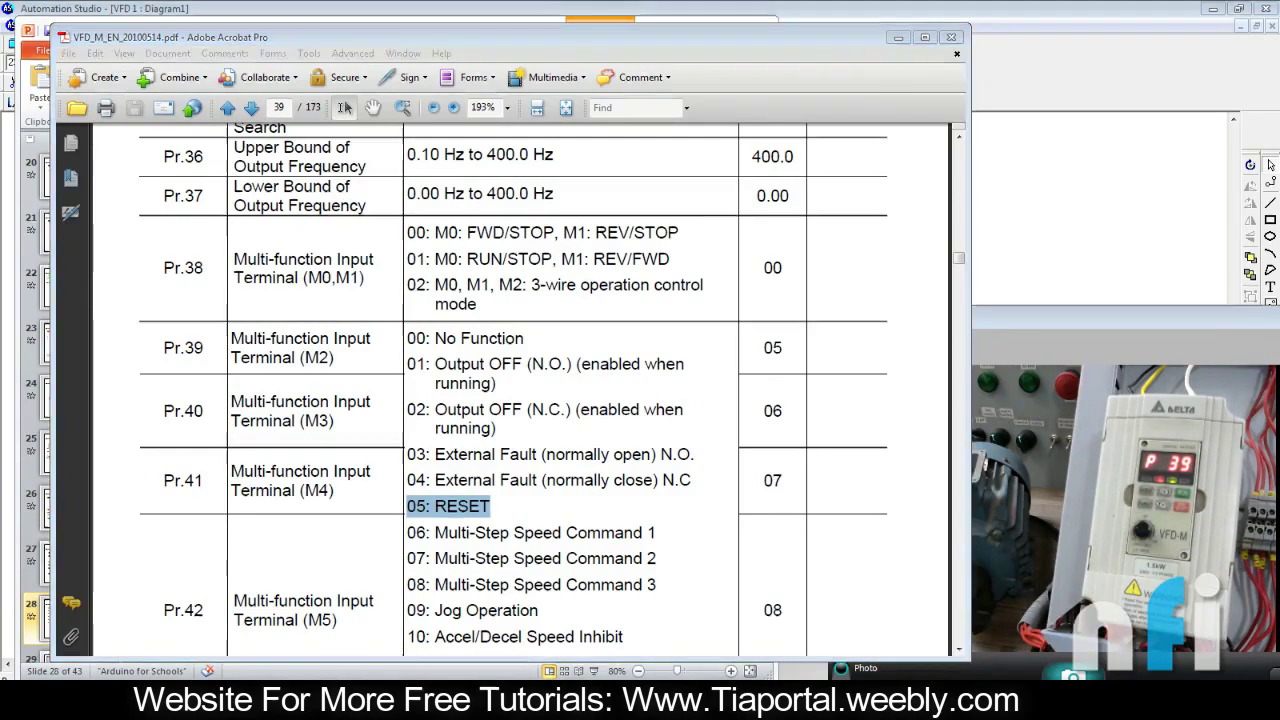
Step: Highlight the 'Counter Value: Pr. 96' line on the PowerPoint slide
{"action": "key", "text": "alt+Tab"}
{"action": "left_click", "coordinate": [381, 410]}
{"action": "left_click_drag", "start_coordinate": [244, 409], "coordinate": [494, 404]}
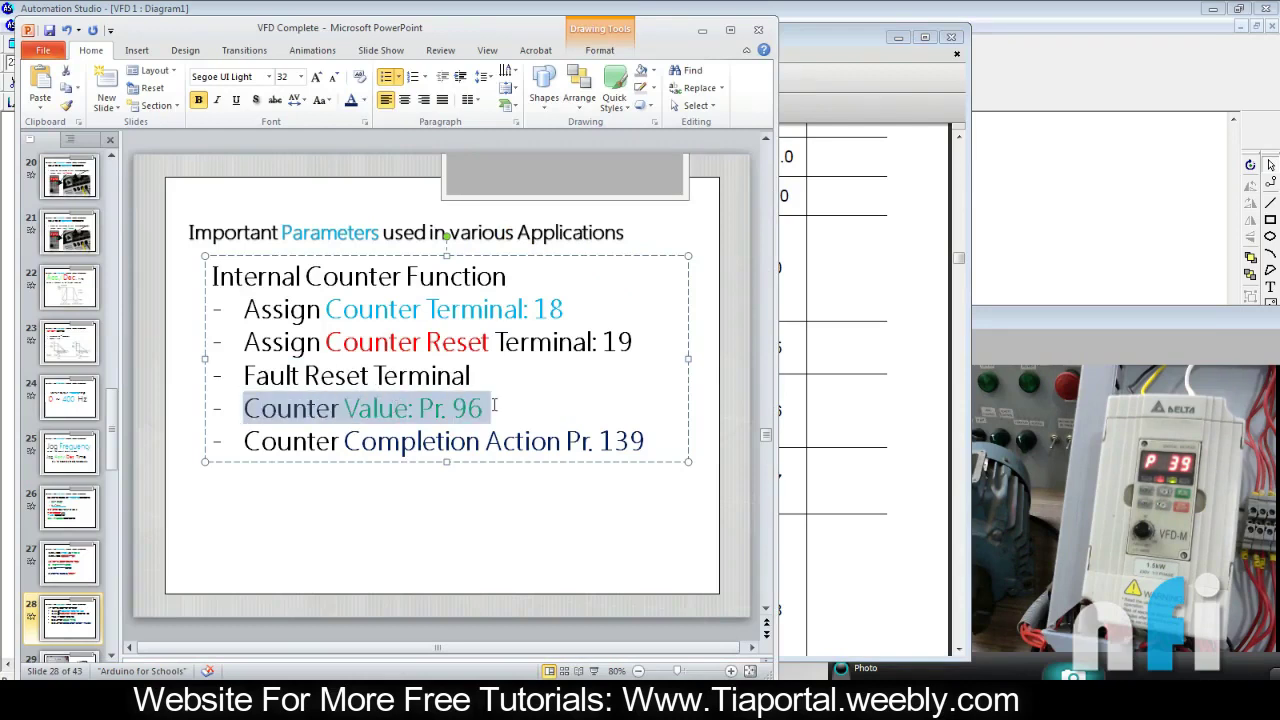
Step: Page the manual forward to page 45 and highlight the Pr.96 Counter Countdown Complete row
{"action": "left_click", "coordinate": [460, 436]}
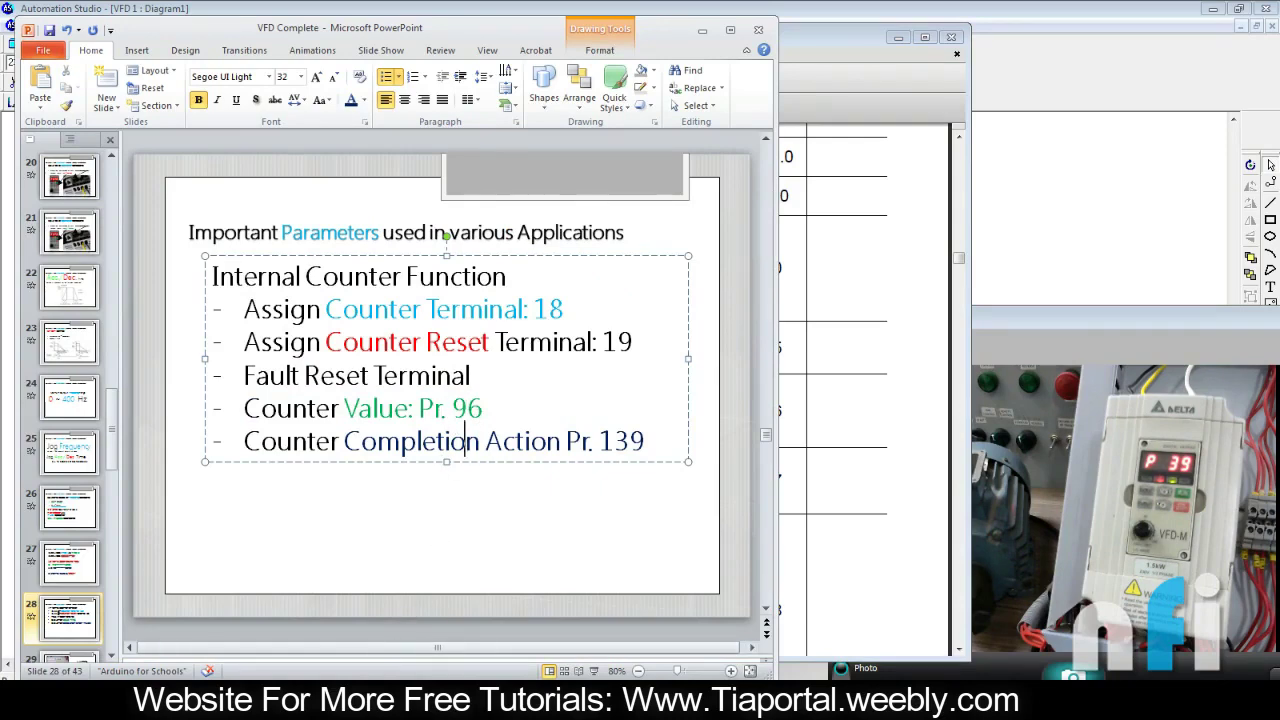
{"action": "key", "text": "alt+Tab"}
{"action": "left_click", "coordinate": [960, 565]}
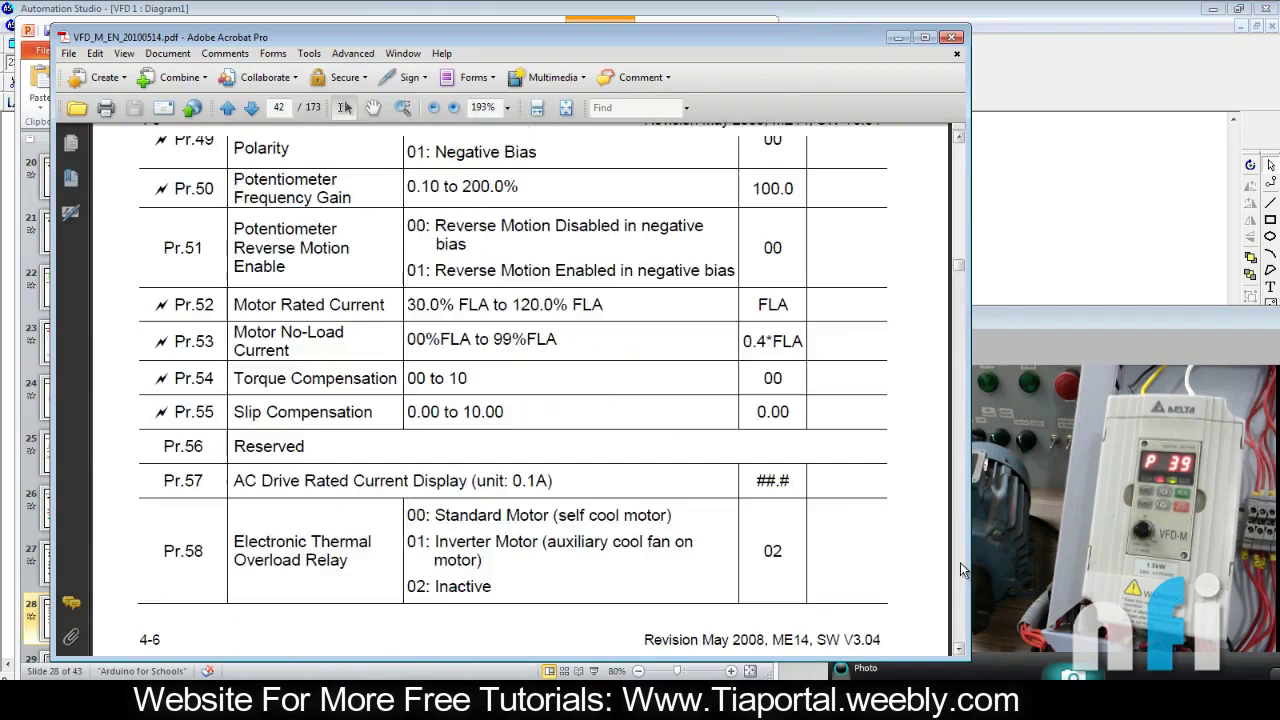
{"action": "left_click", "coordinate": [960, 562]}
{"action": "left_click", "coordinate": [960, 562]}
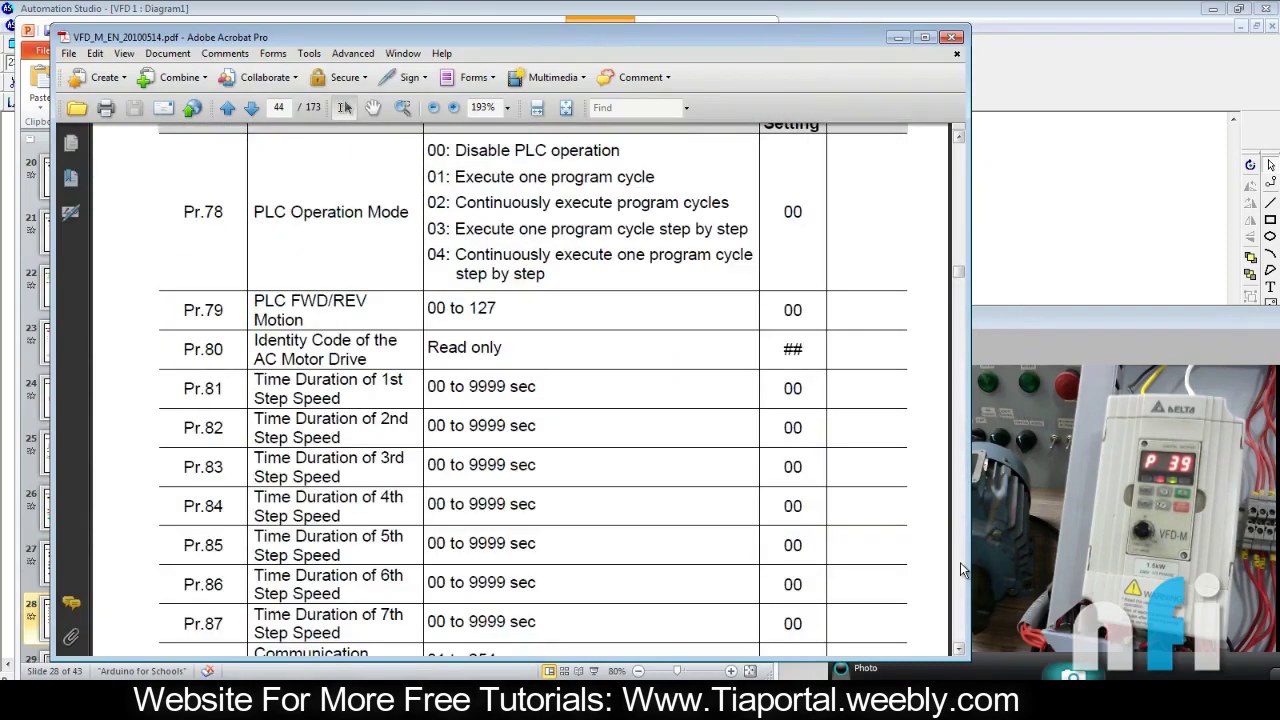
{"action": "left_click", "coordinate": [960, 562]}
{"action": "left_click", "coordinate": [960, 562]}
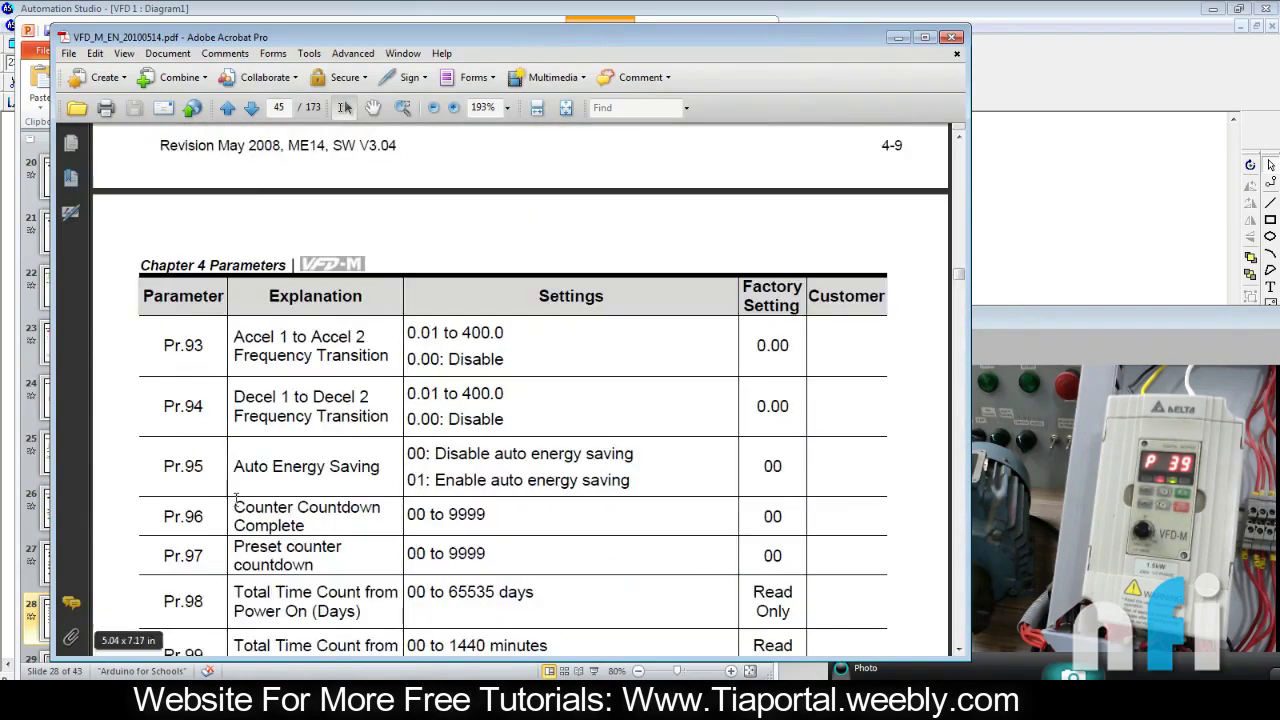
{"action": "left_click_drag", "start_coordinate": [233, 498], "coordinate": [783, 516]}
{"action": "left_click", "coordinate": [450, 530]}
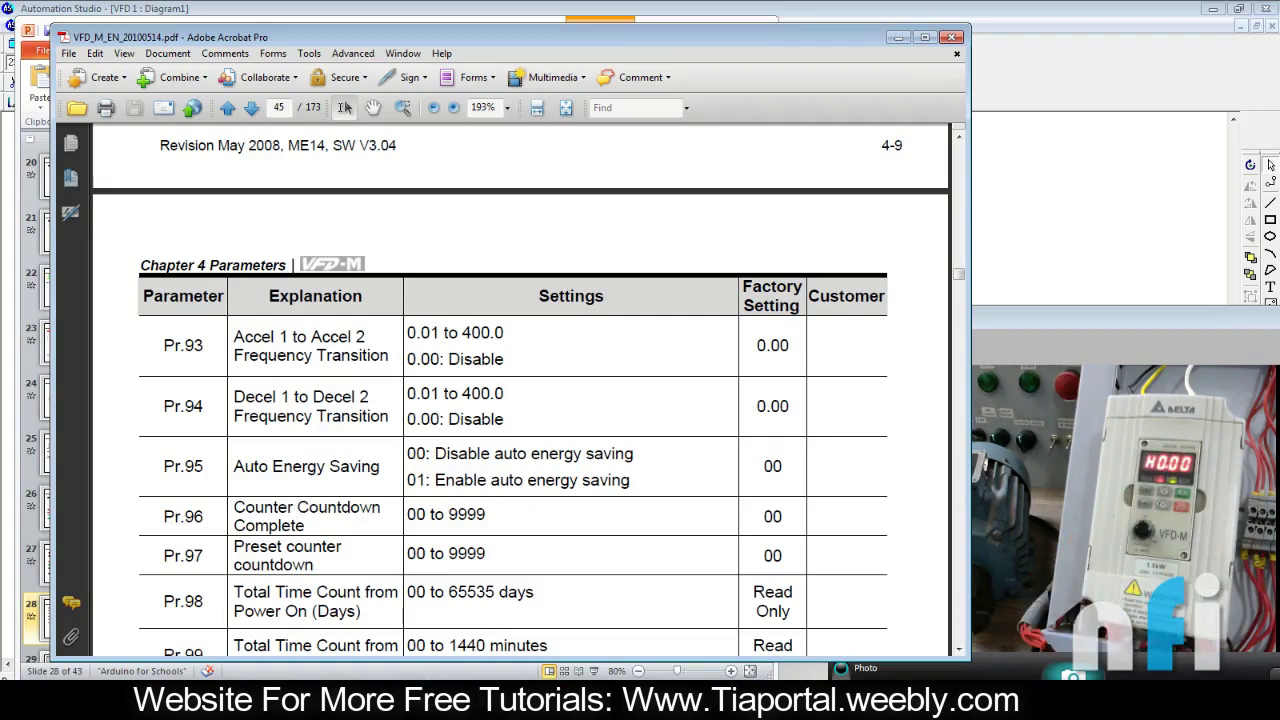
Step: Highlight the slide's Completion Action text, then bring up manual page 47
{"action": "key", "text": "alt+Tab"}
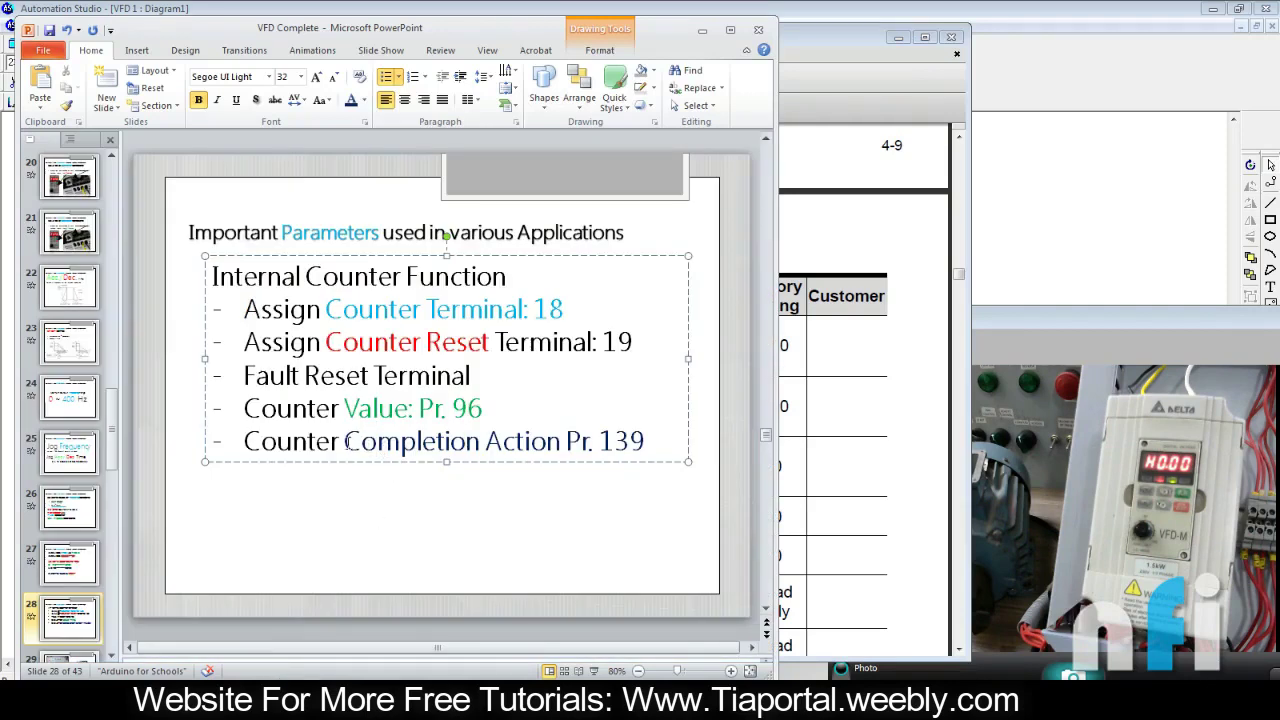
{"action": "left_click_drag", "start_coordinate": [347, 441], "coordinate": [539, 441]}
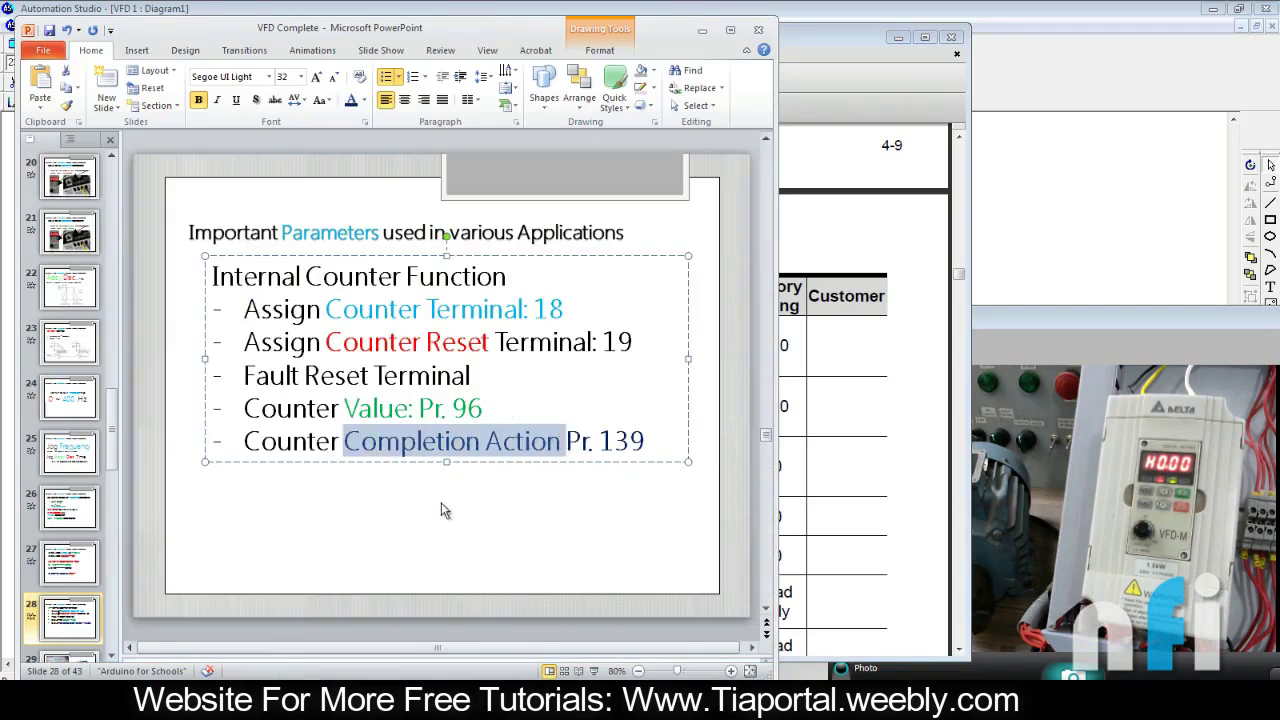
{"action": "key", "text": "alt+Tab"}
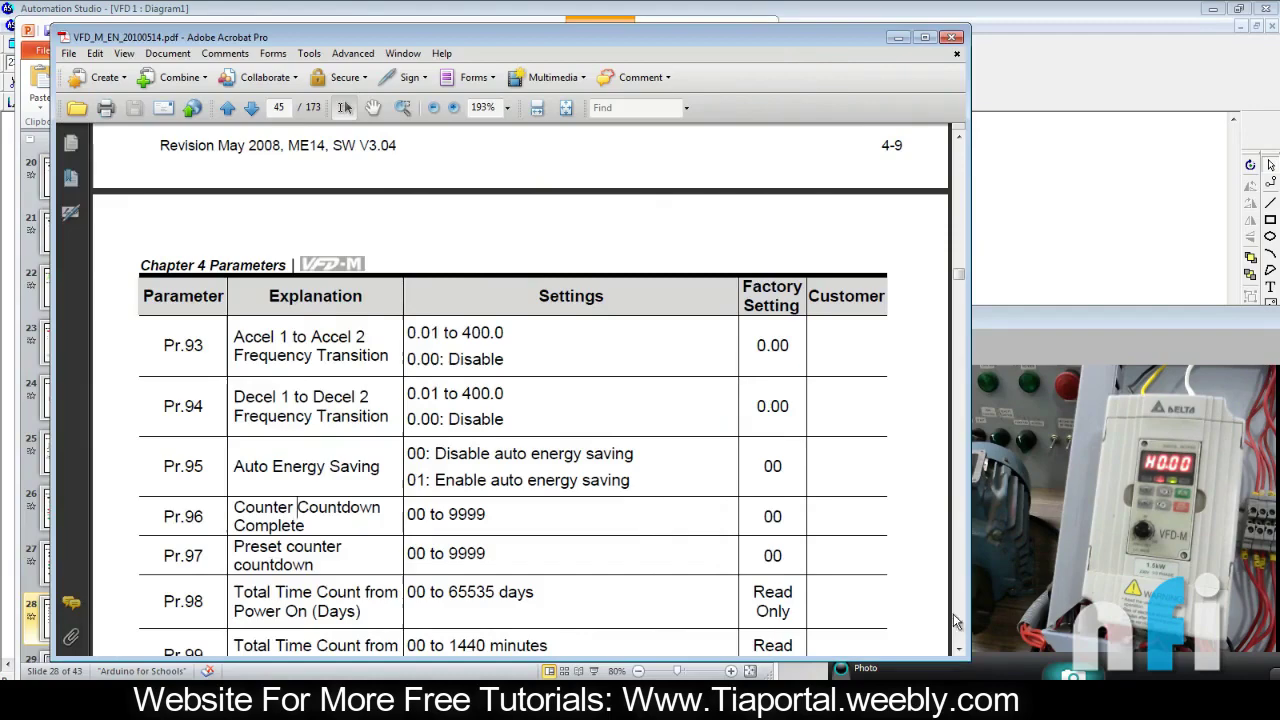
{"action": "scroll", "coordinate": [960, 624], "scroll_direction": "down", "scroll_amount": 10}
{"action": "scroll", "coordinate": [960, 624], "scroll_direction": "down", "scroll_amount": 15}
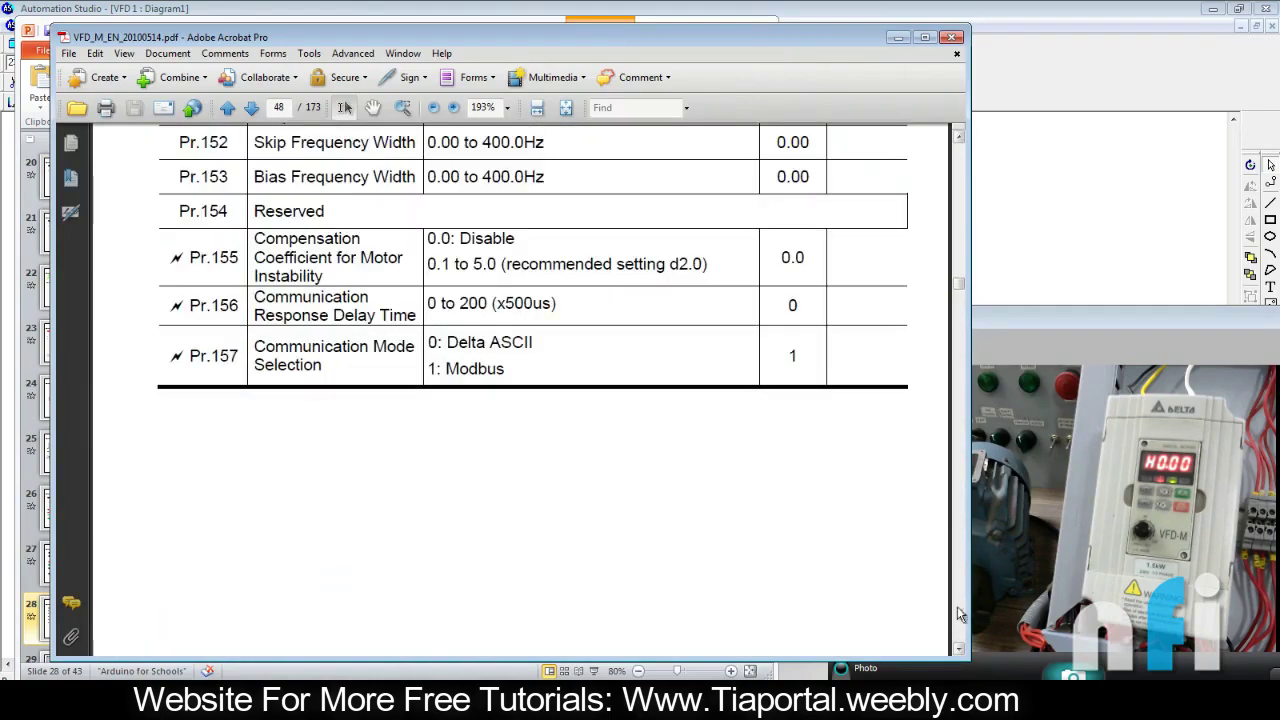
{"action": "scroll", "coordinate": [958, 234], "scroll_direction": "up", "scroll_amount": 8}
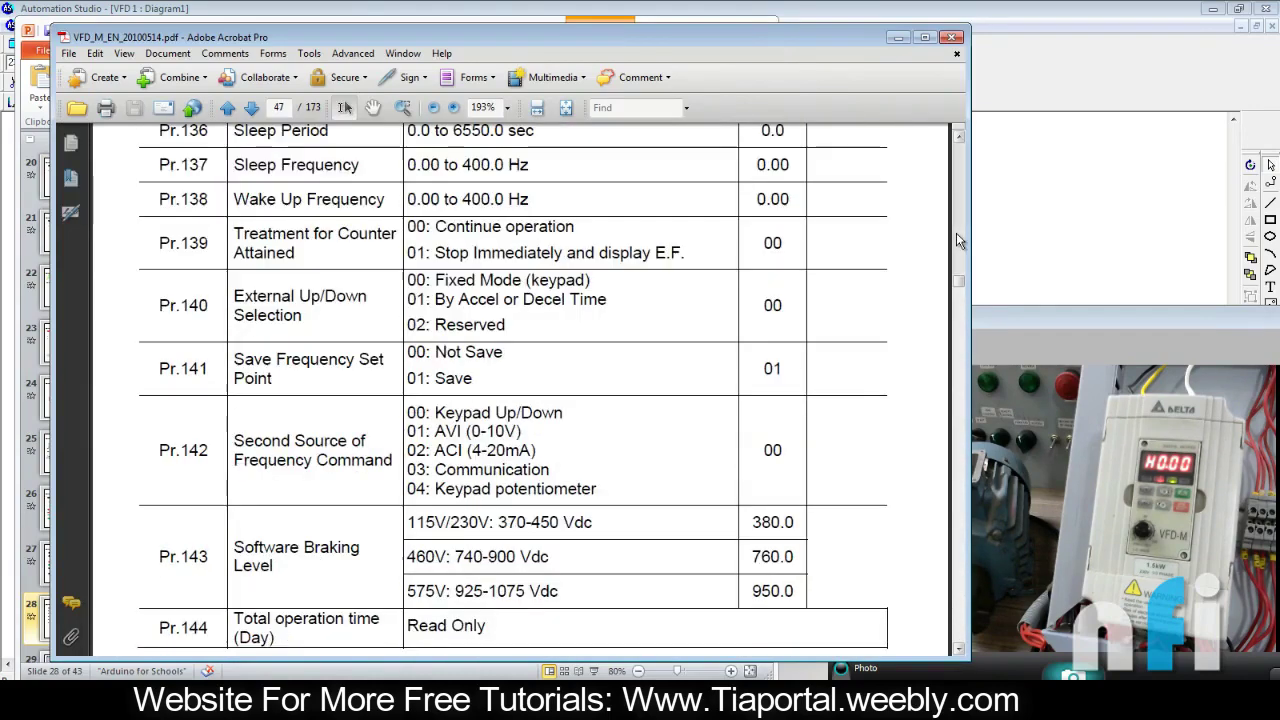
{"action": "scroll", "coordinate": [386, 288], "scroll_direction": "up", "scroll_amount": 1}
Step: Highlight Pr.139's options: 00 Continue operation and 01 Stop Immediately and display E.F
{"action": "left_click_drag", "start_coordinate": [266, 272], "coordinate": [400, 285]}
{"action": "double_click", "coordinate": [472, 268]}
{"action": "left_click_drag", "start_coordinate": [473, 271], "coordinate": [517, 284]}
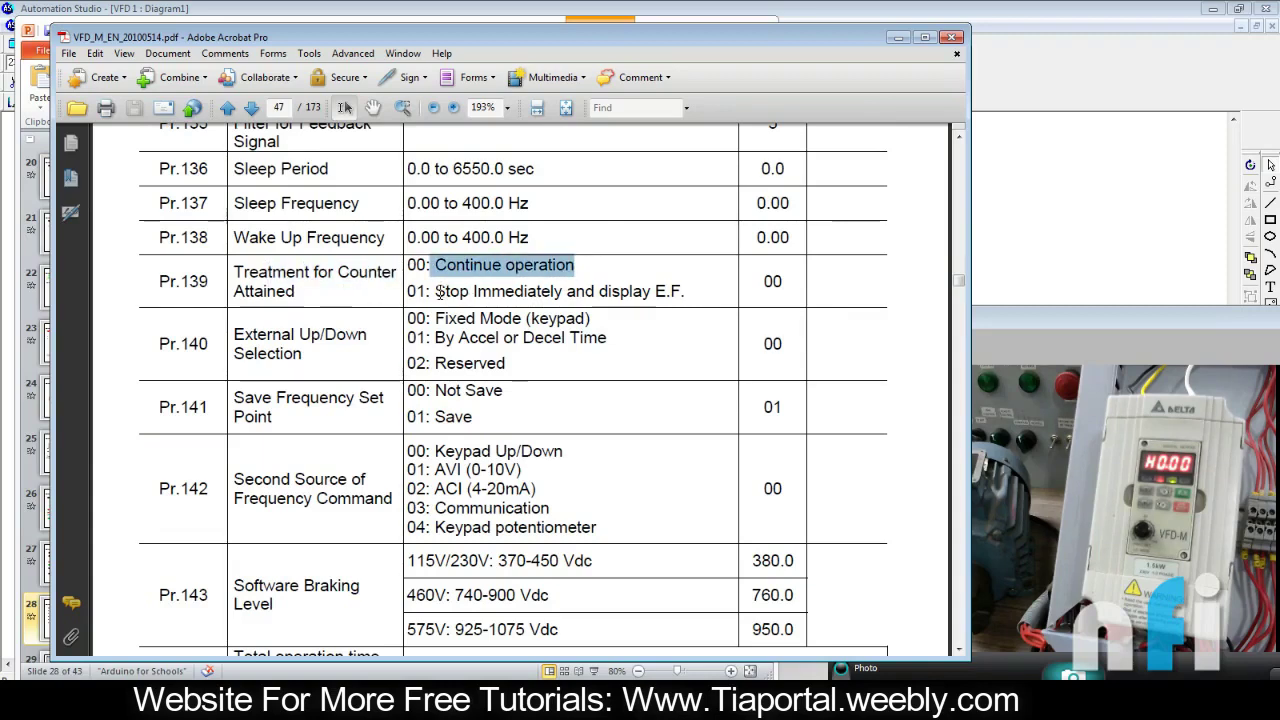
{"action": "left_click_drag", "start_coordinate": [436, 291], "coordinate": [688, 296]}
{"action": "left_click", "coordinate": [549, 288]}
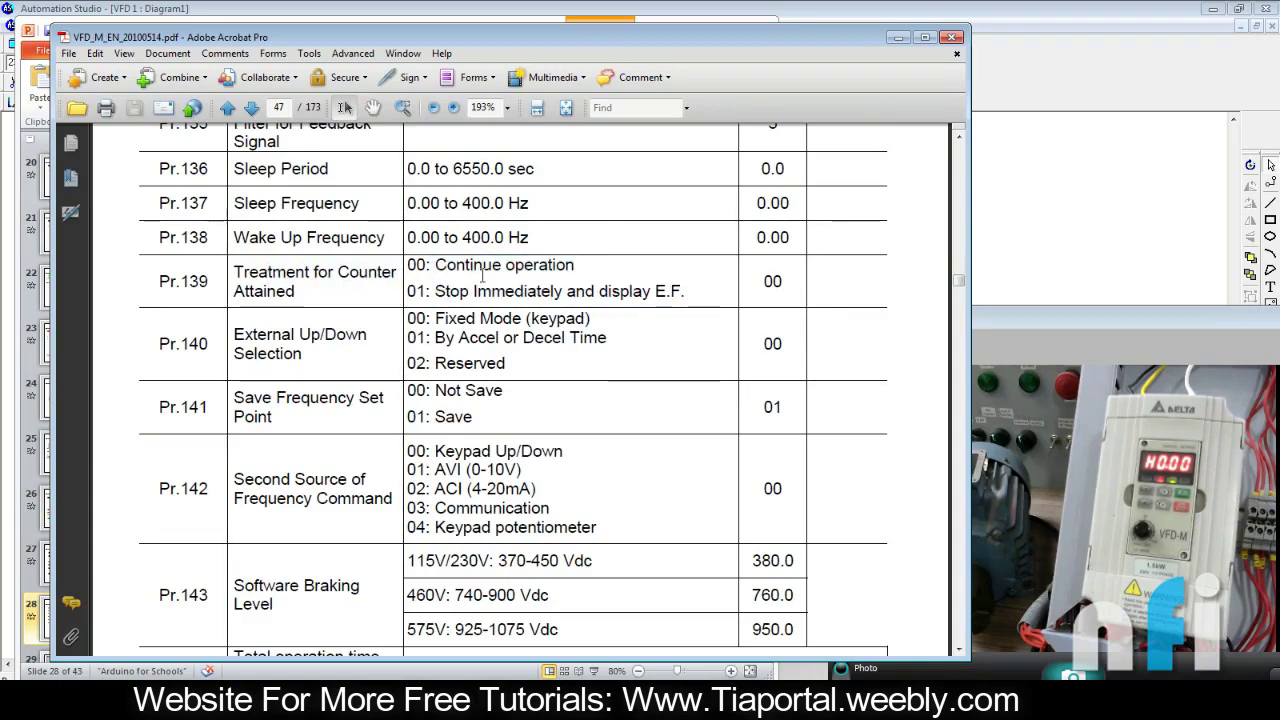
{"action": "left_click_drag", "start_coordinate": [436, 266], "coordinate": [576, 266]}
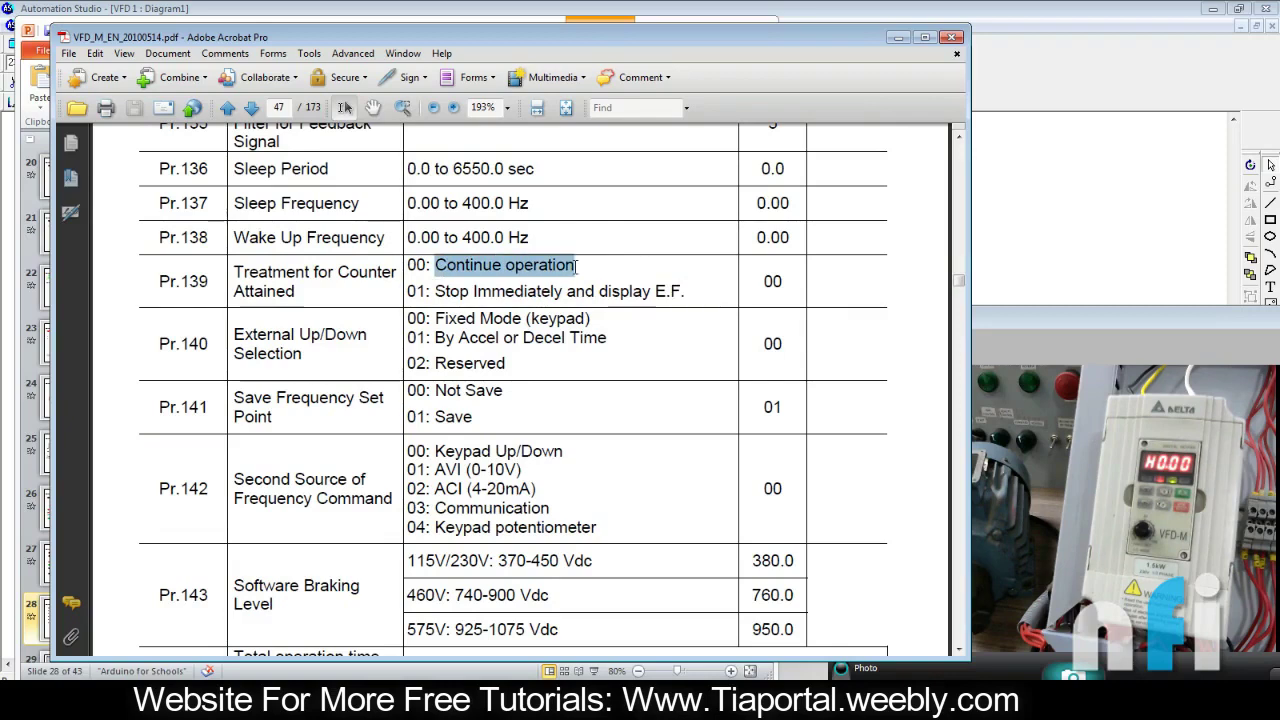
{"action": "left_click", "coordinate": [528, 289]}
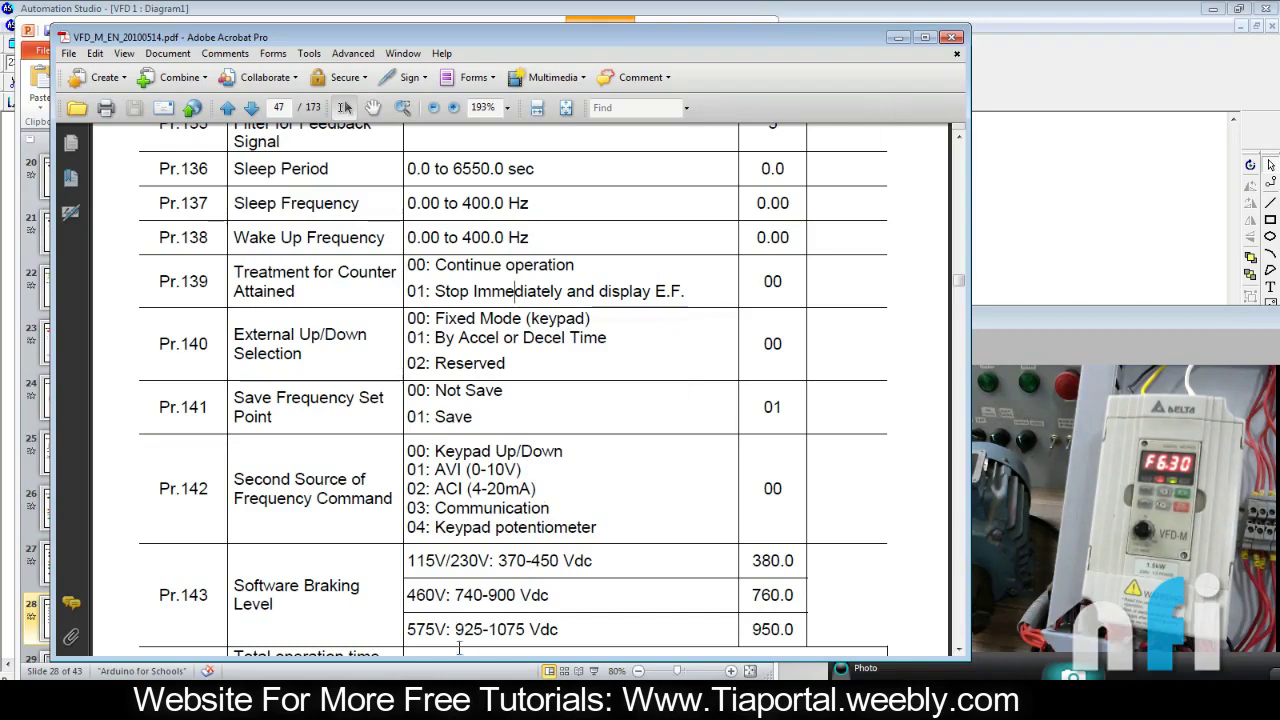
Step: Point out the Y0–Y4 coils and the M29 and M32 contacts in the WPLSoft ladder monitor
{"action": "key", "text": "alt+Tab"}
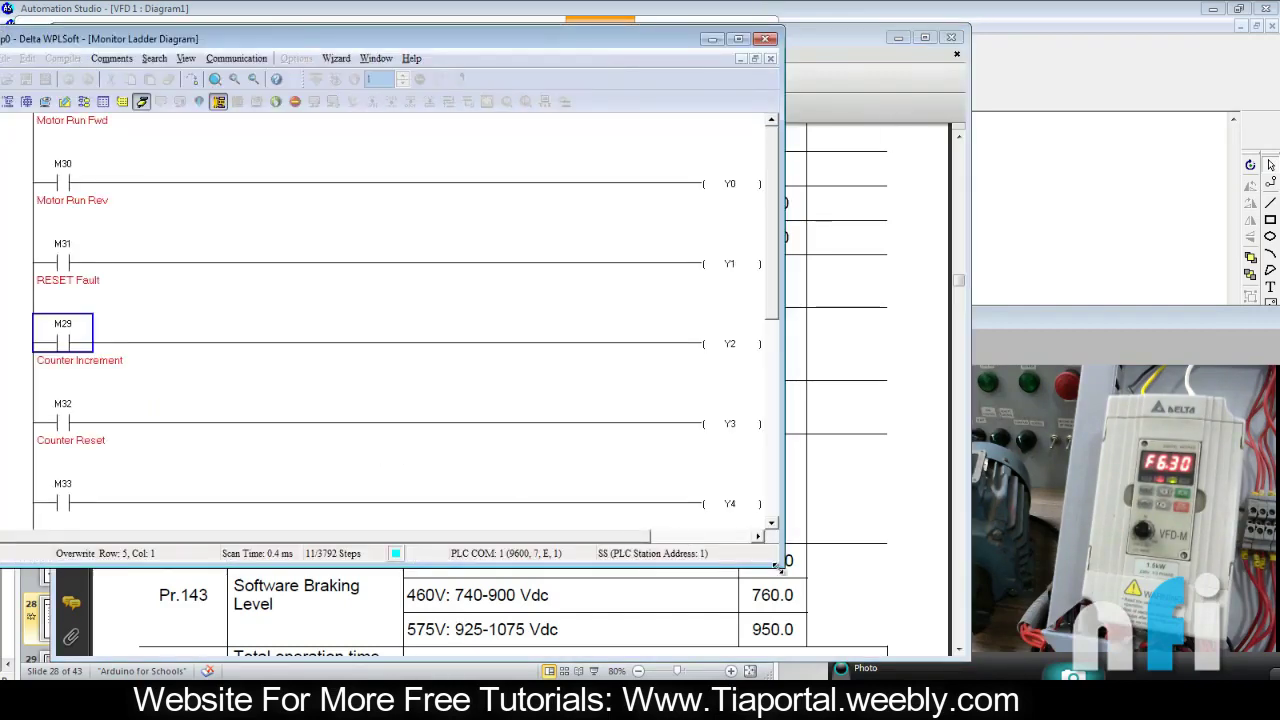
{"action": "left_click", "coordinate": [74, 148]}
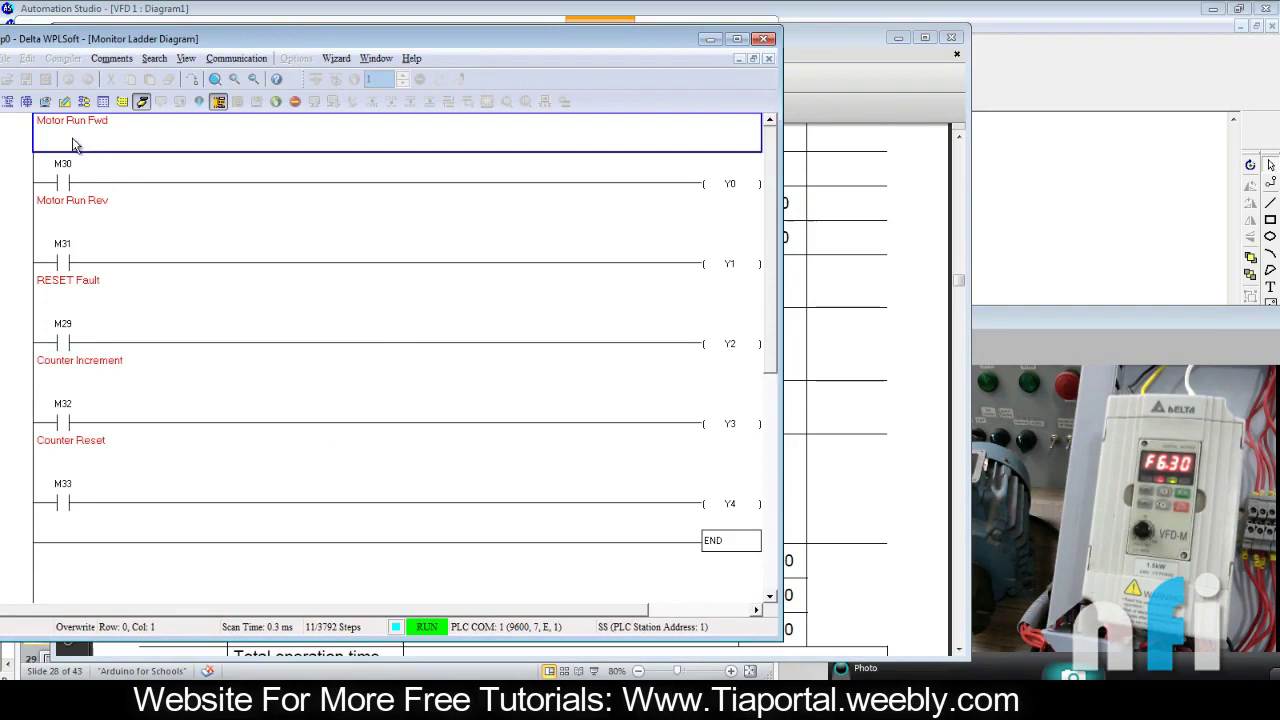
{"action": "left_click", "coordinate": [720, 179]}
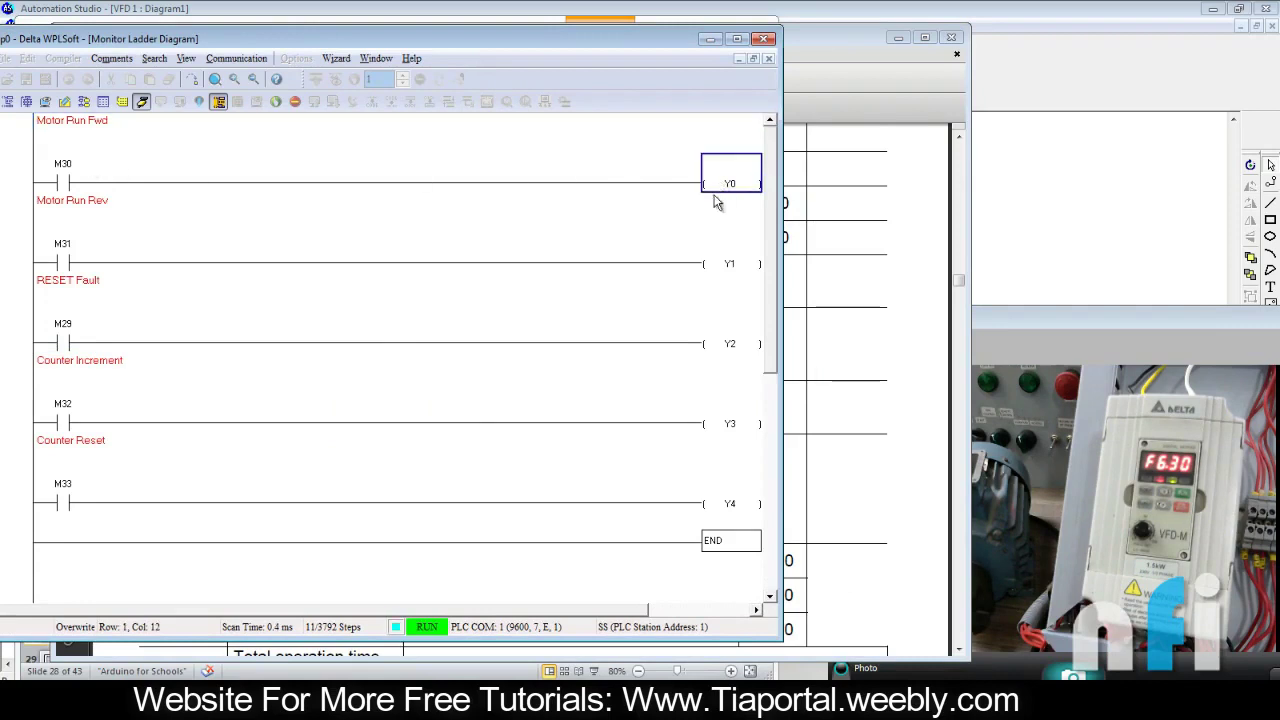
{"action": "left_click", "coordinate": [733, 262]}
{"action": "left_click", "coordinate": [731, 342]}
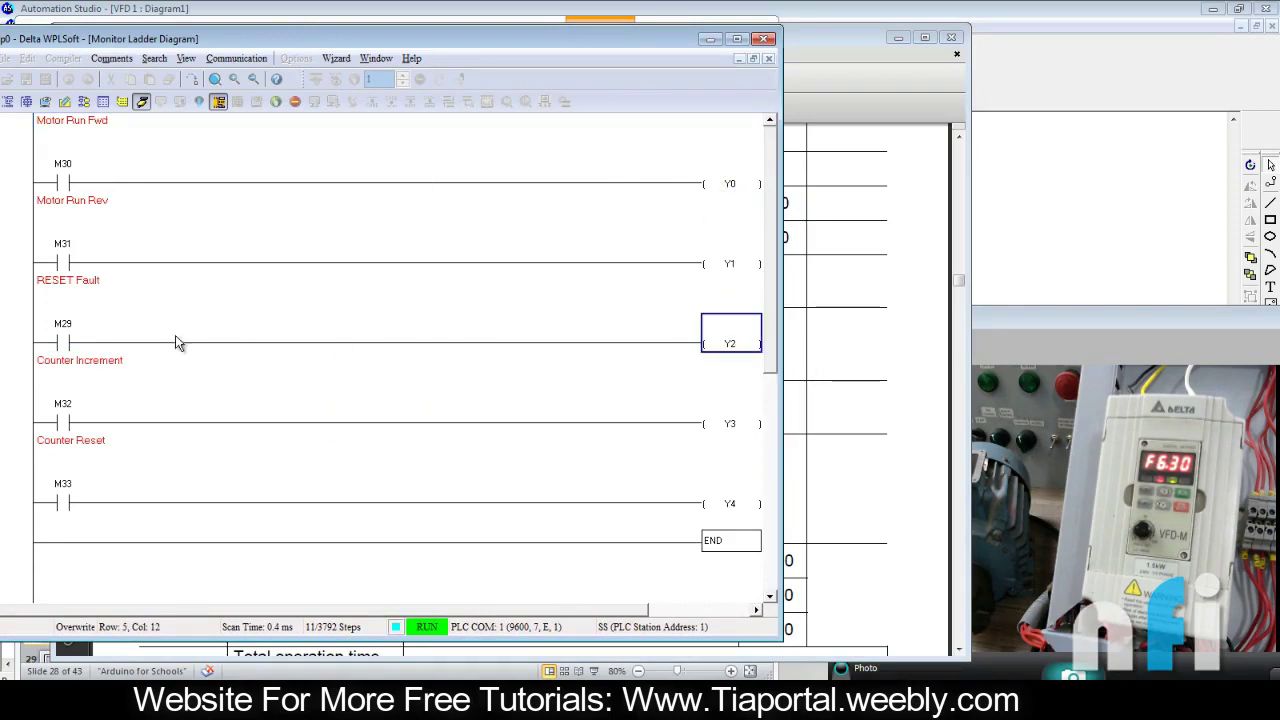
{"action": "left_click", "coordinate": [75, 343]}
{"action": "left_click", "coordinate": [62, 422]}
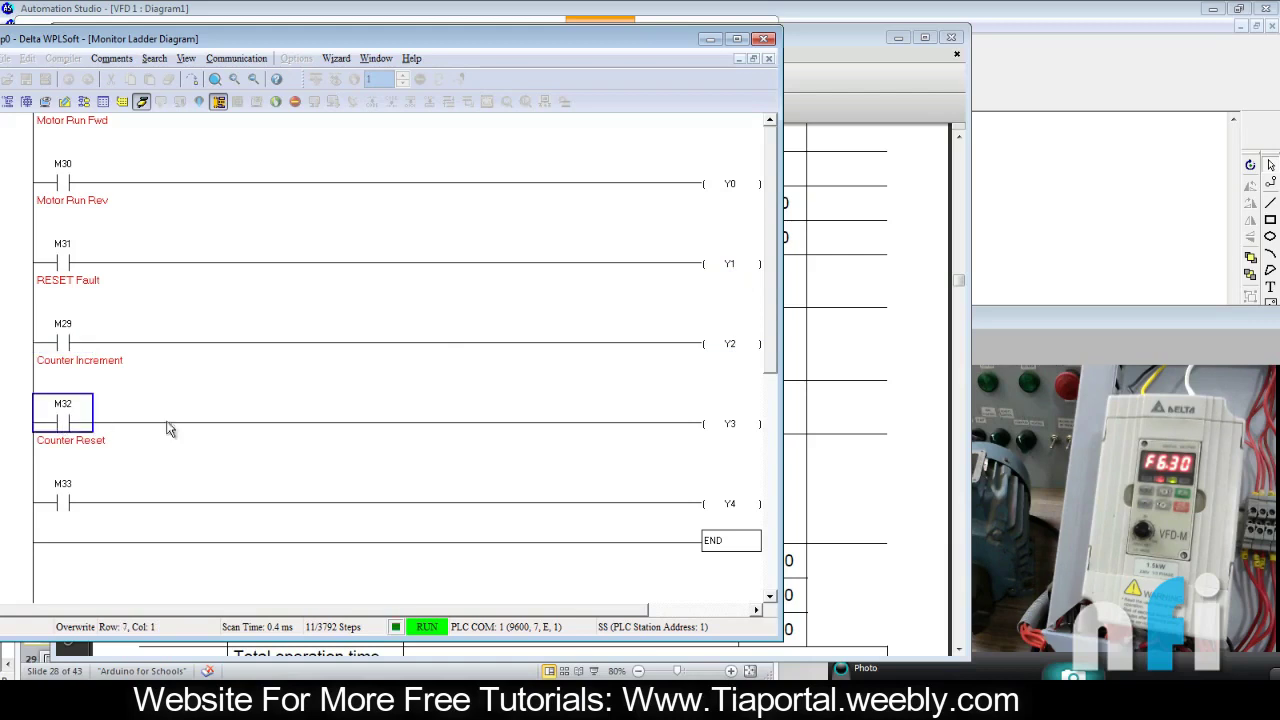
{"action": "left_click", "coordinate": [720, 426]}
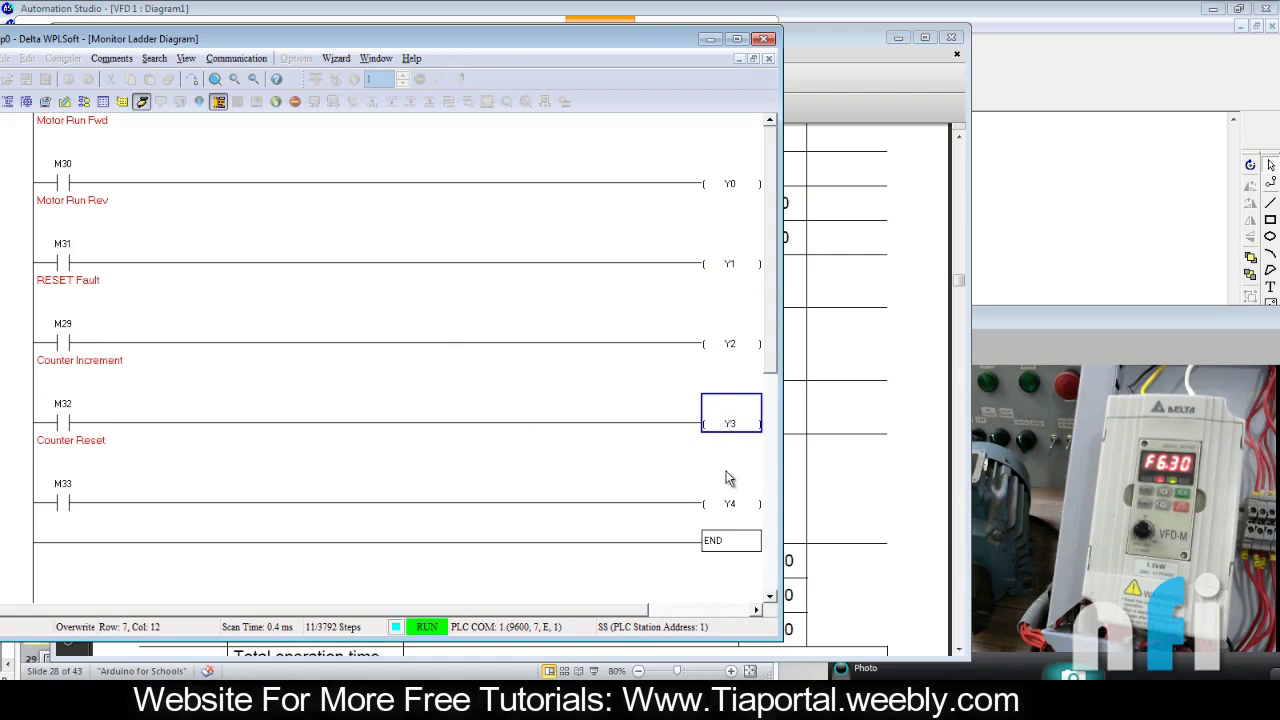
{"action": "left_click", "coordinate": [733, 505]}
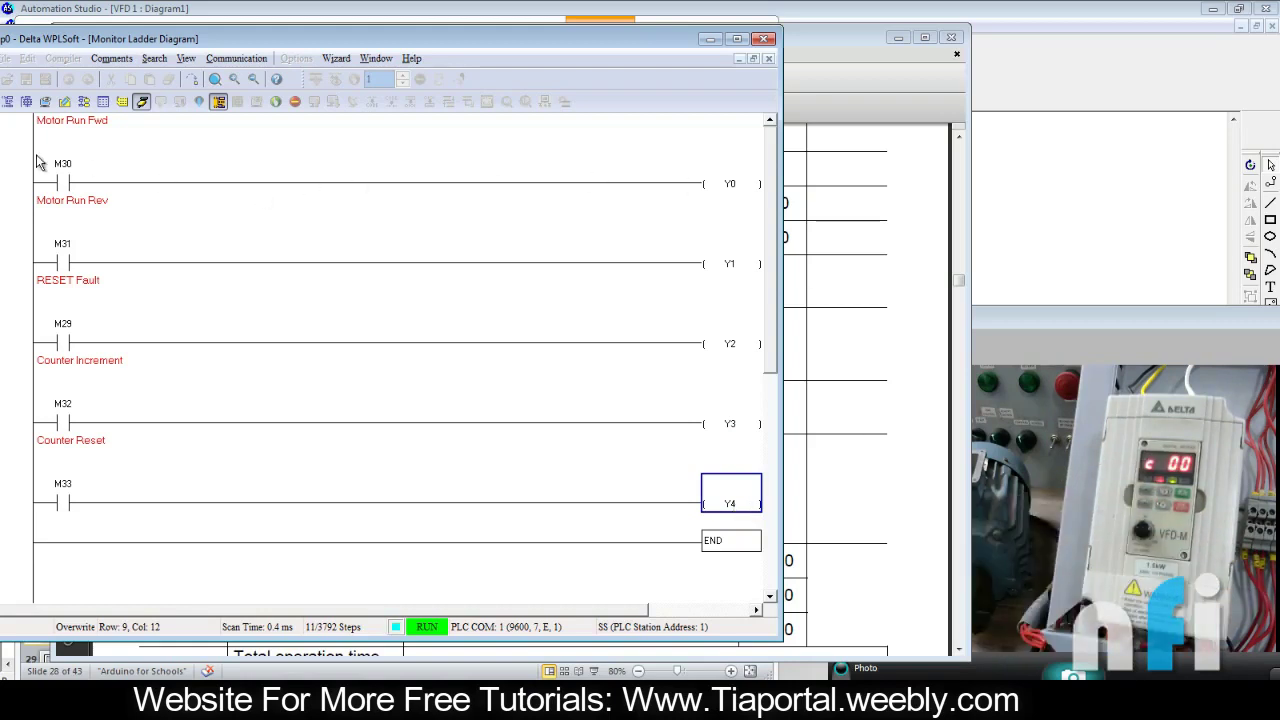
Step: Force M30 on to energise Y0 in the monitored ladder
{"action": "left_click", "coordinate": [60, 178]}
{"action": "right_click", "coordinate": [62, 180]}
{"action": "left_click", "coordinate": [92, 178]}
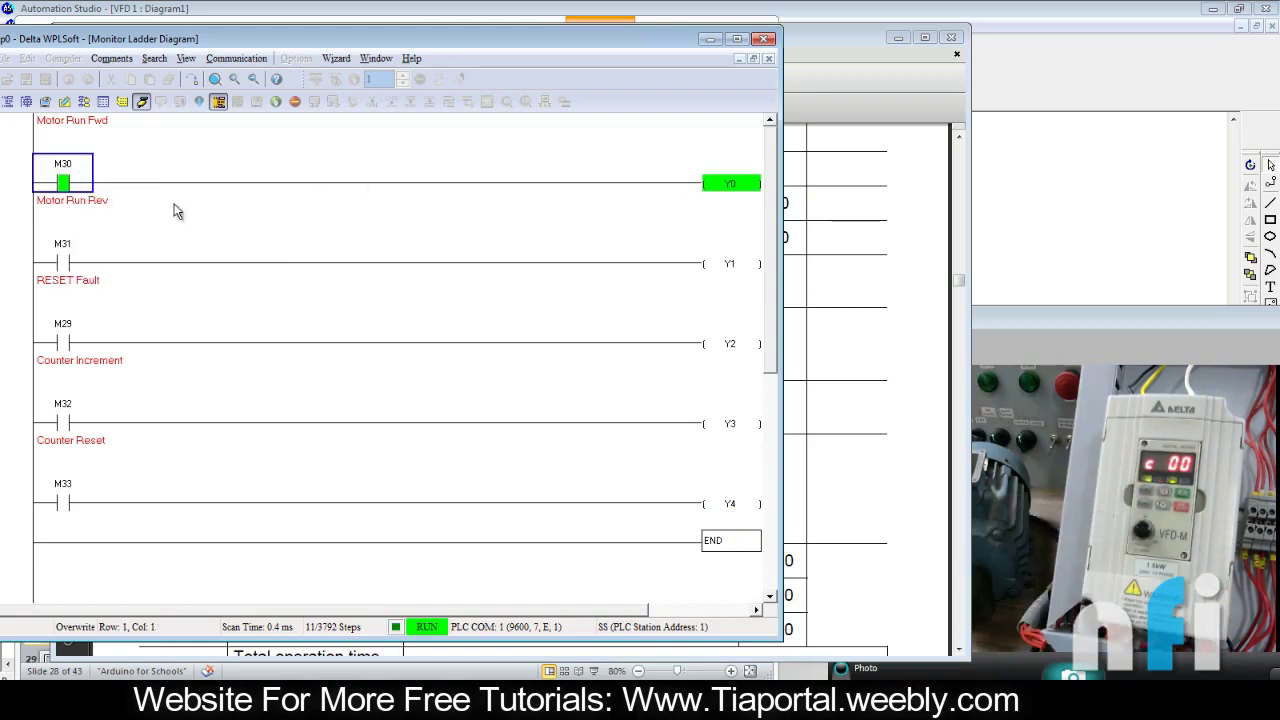
{"action": "left_click", "coordinate": [1003, 330]}
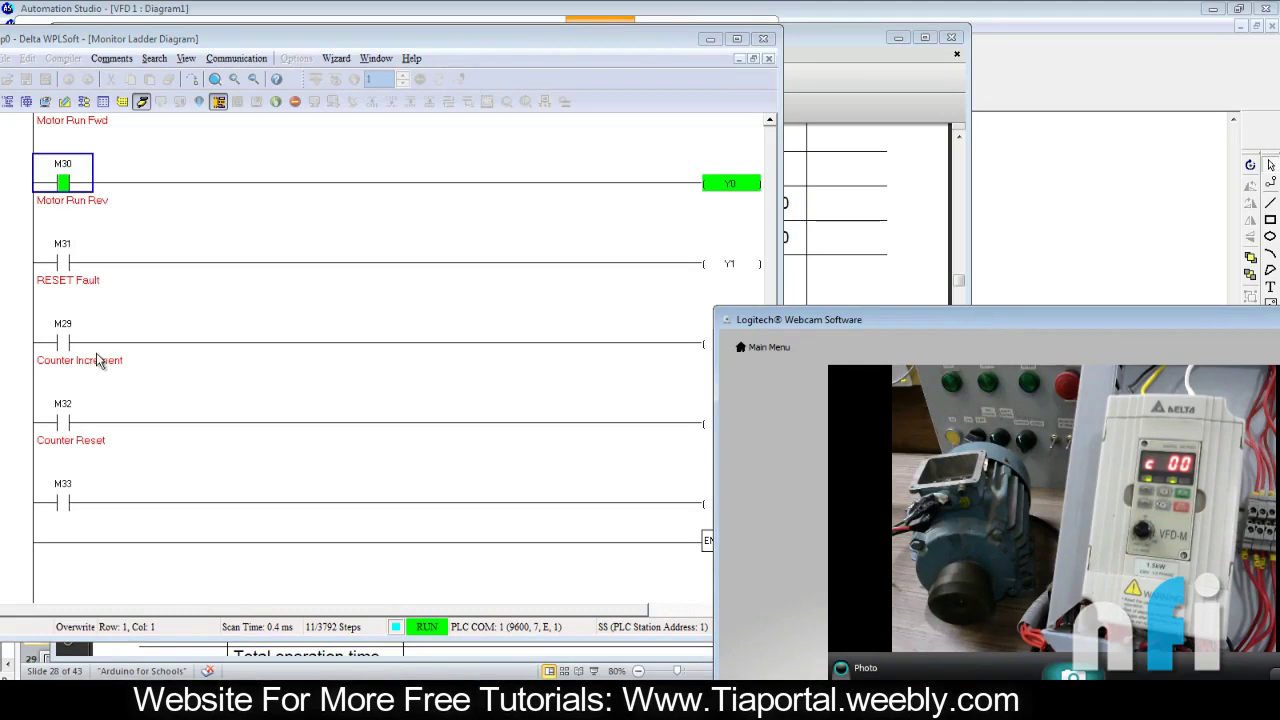
{"action": "left_click", "coordinate": [300, 40]}
{"action": "left_click", "coordinate": [78, 343]}
{"action": "right_click", "coordinate": [80, 345]}
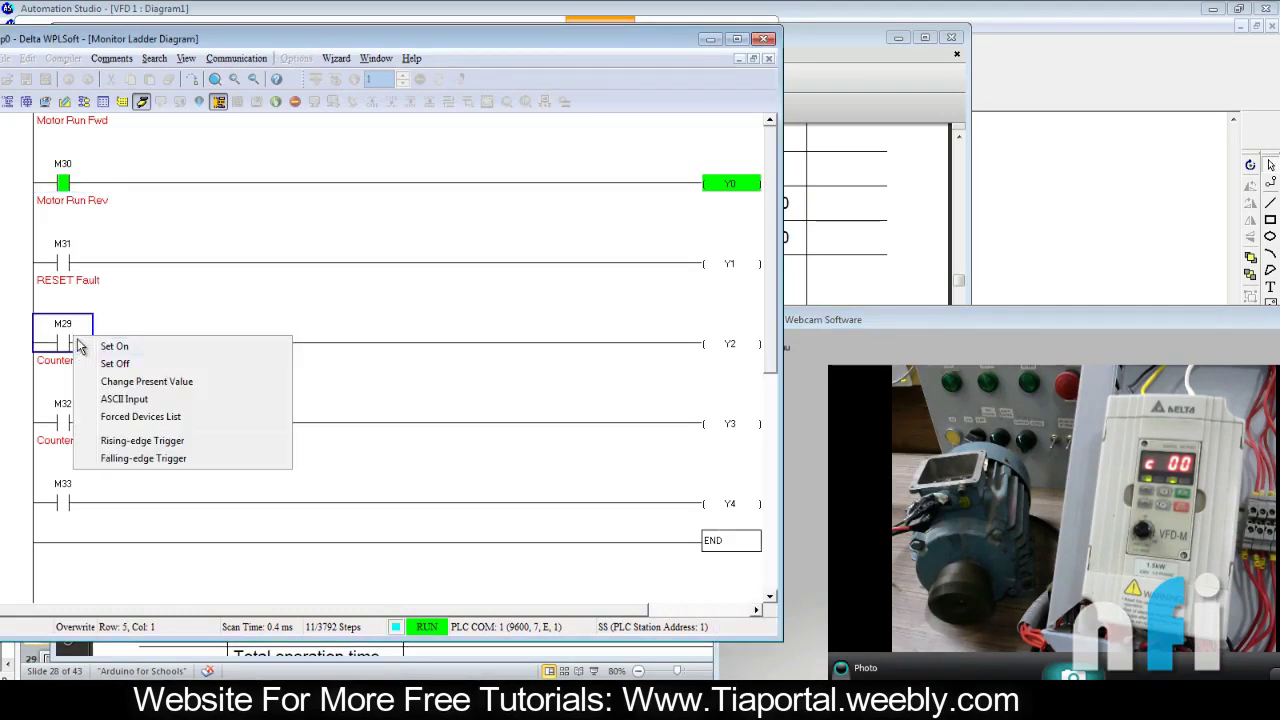
{"action": "left_click", "coordinate": [55, 376]}
Step: Pulse M32 on and off repeatedly so the drive counter climbs to c 04
{"action": "left_click", "coordinate": [62, 412]}
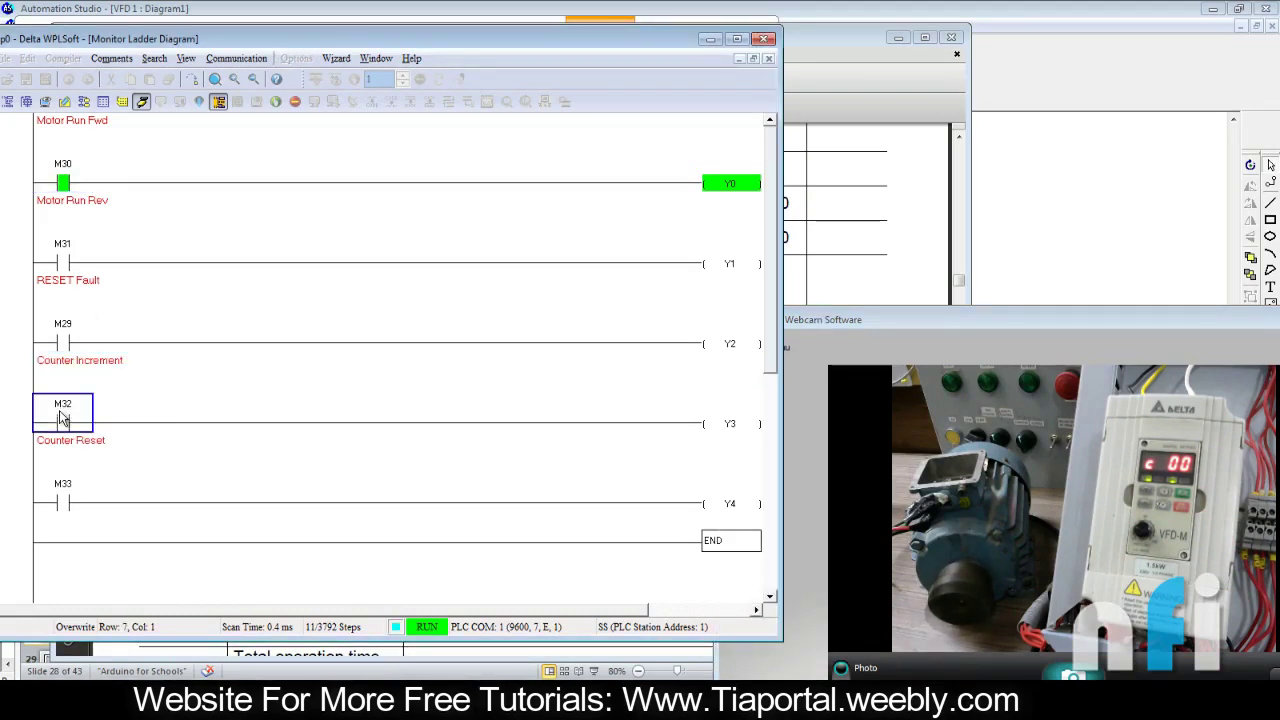
{"action": "right_click", "coordinate": [68, 420]}
{"action": "left_click", "coordinate": [69, 421]}
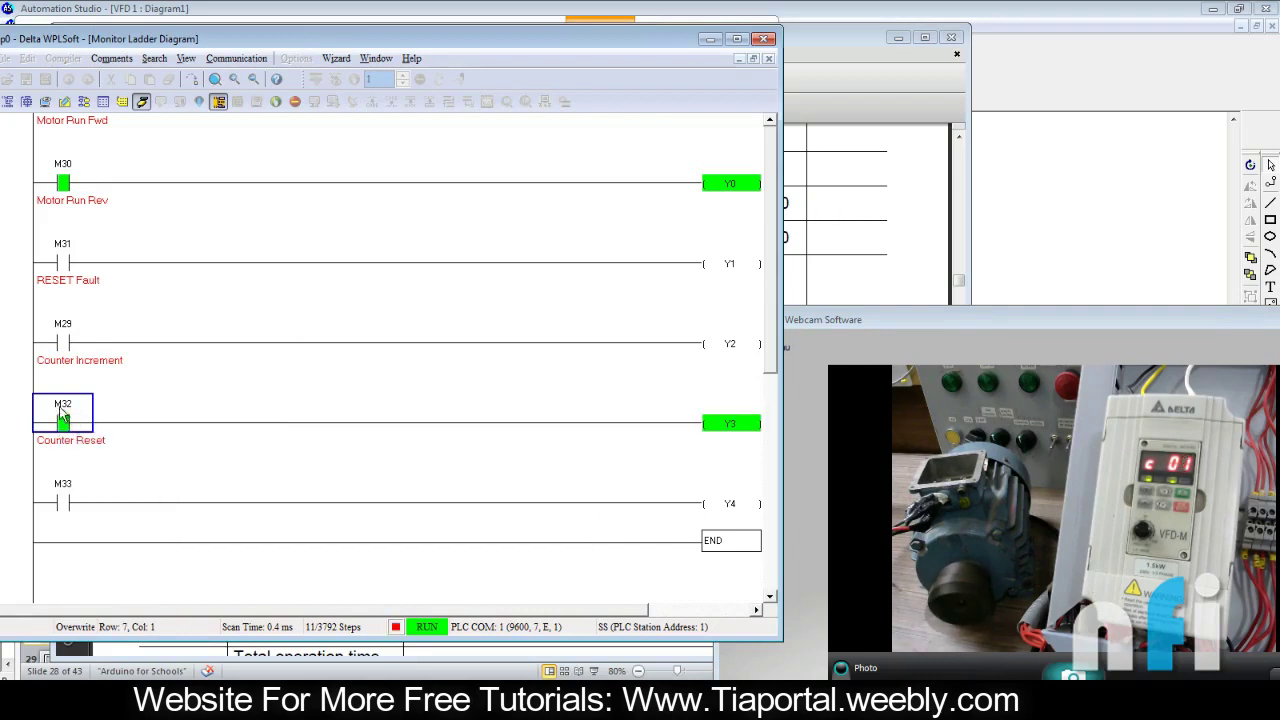
{"action": "right_click", "coordinate": [69, 416]}
{"action": "left_click", "coordinate": [97, 436]}
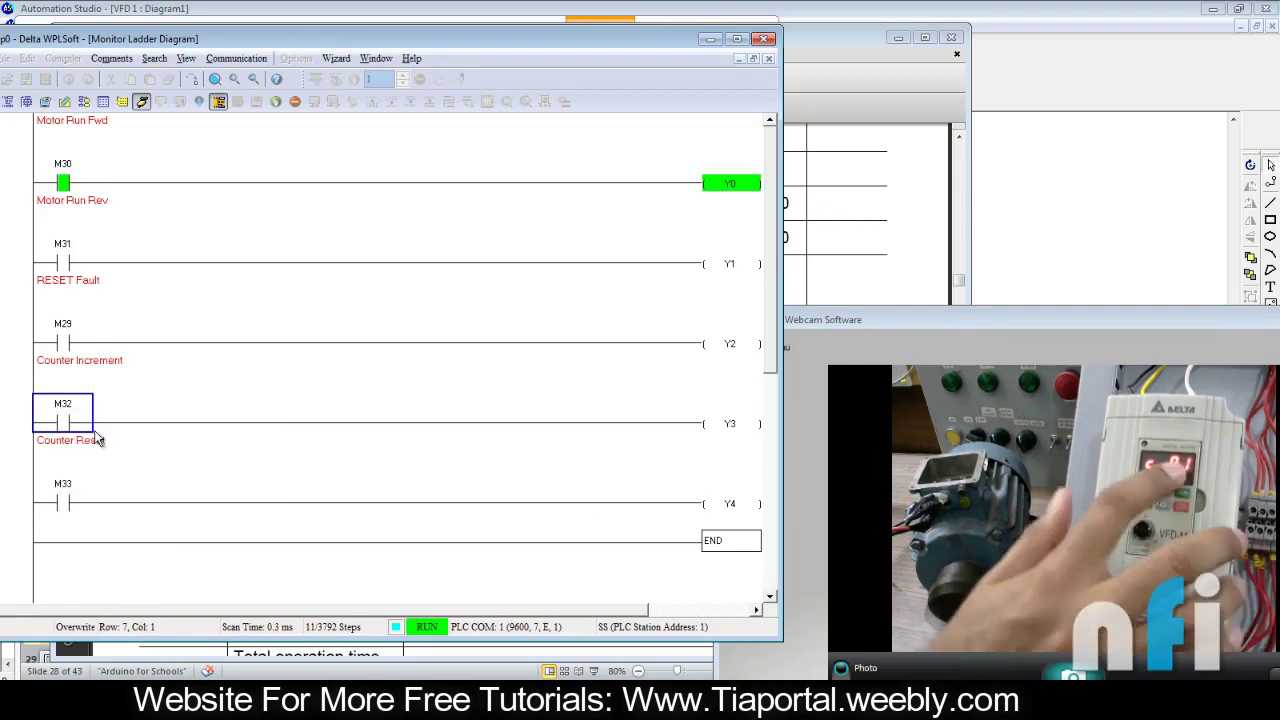
{"action": "right_click", "coordinate": [58, 403]}
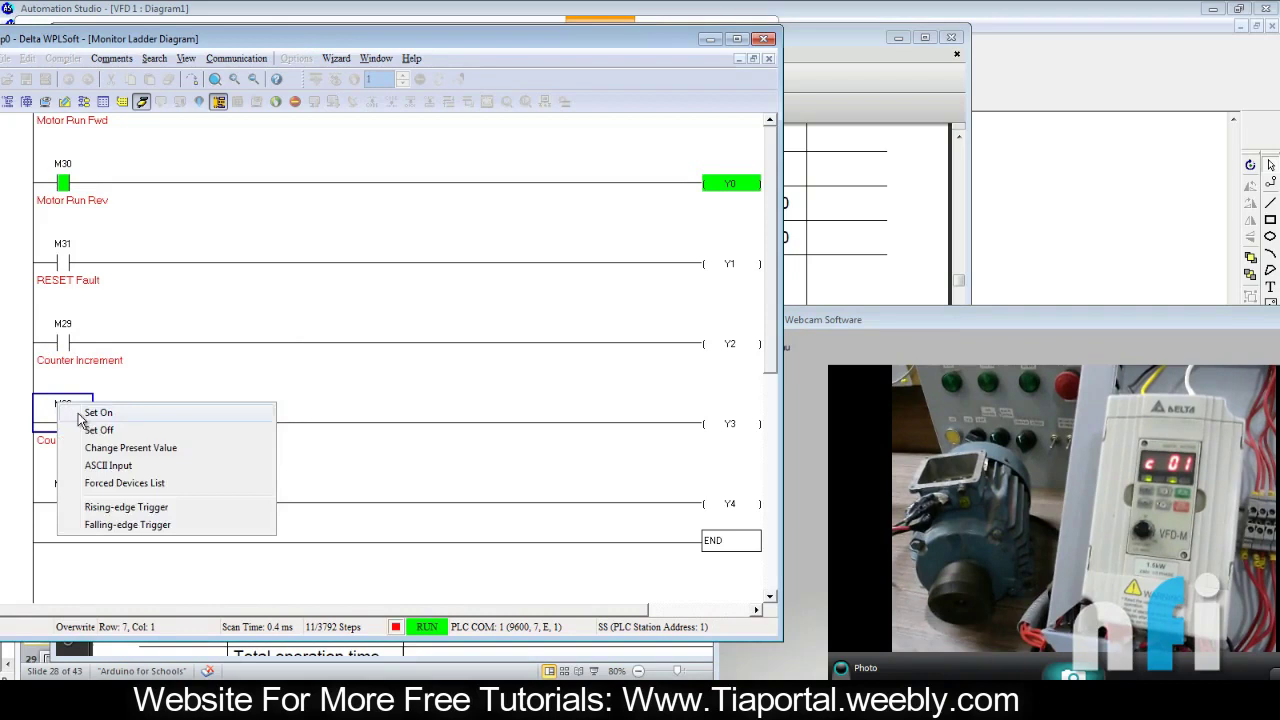
{"action": "left_click", "coordinate": [84, 411]}
{"action": "right_click", "coordinate": [79, 415]}
{"action": "left_click", "coordinate": [100, 437]}
{"action": "right_click", "coordinate": [68, 420]}
{"action": "left_click", "coordinate": [94, 434]}
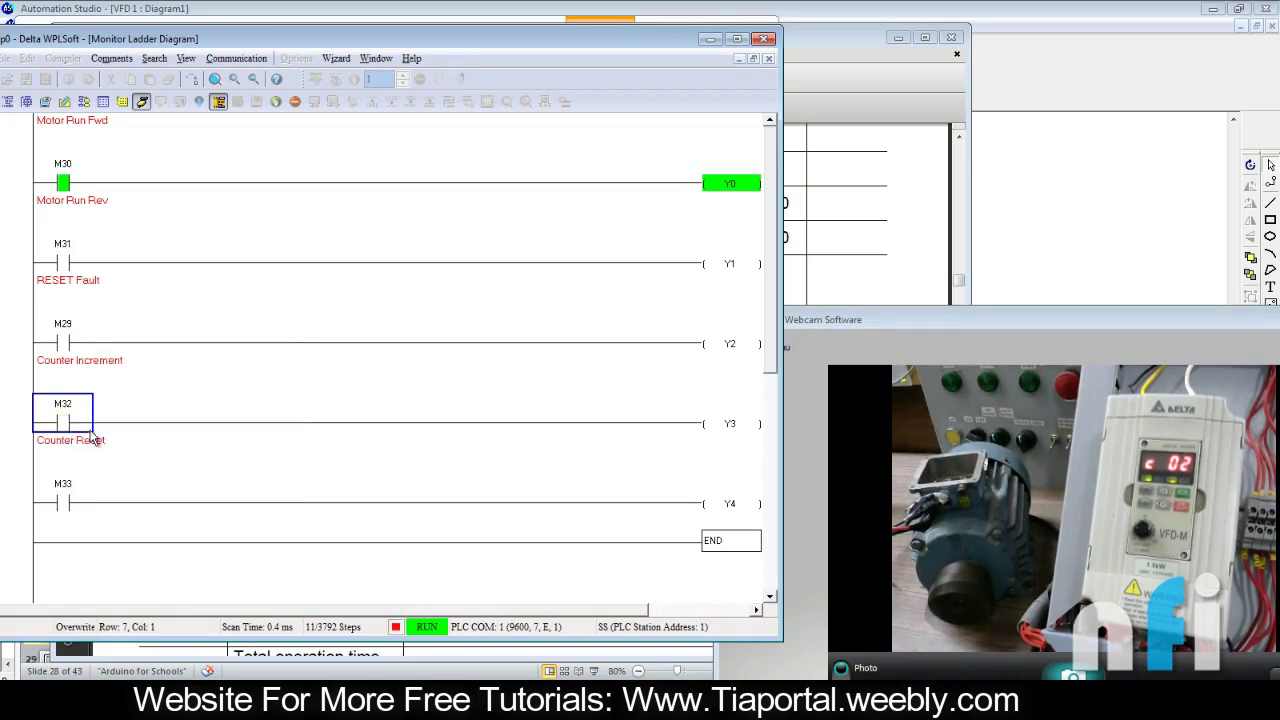
{"action": "right_click", "coordinate": [64, 412]}
{"action": "left_click", "coordinate": [103, 440]}
{"action": "right_click", "coordinate": [73, 413]}
{"action": "left_click", "coordinate": [90, 425]}
{"action": "right_click", "coordinate": [76, 415]}
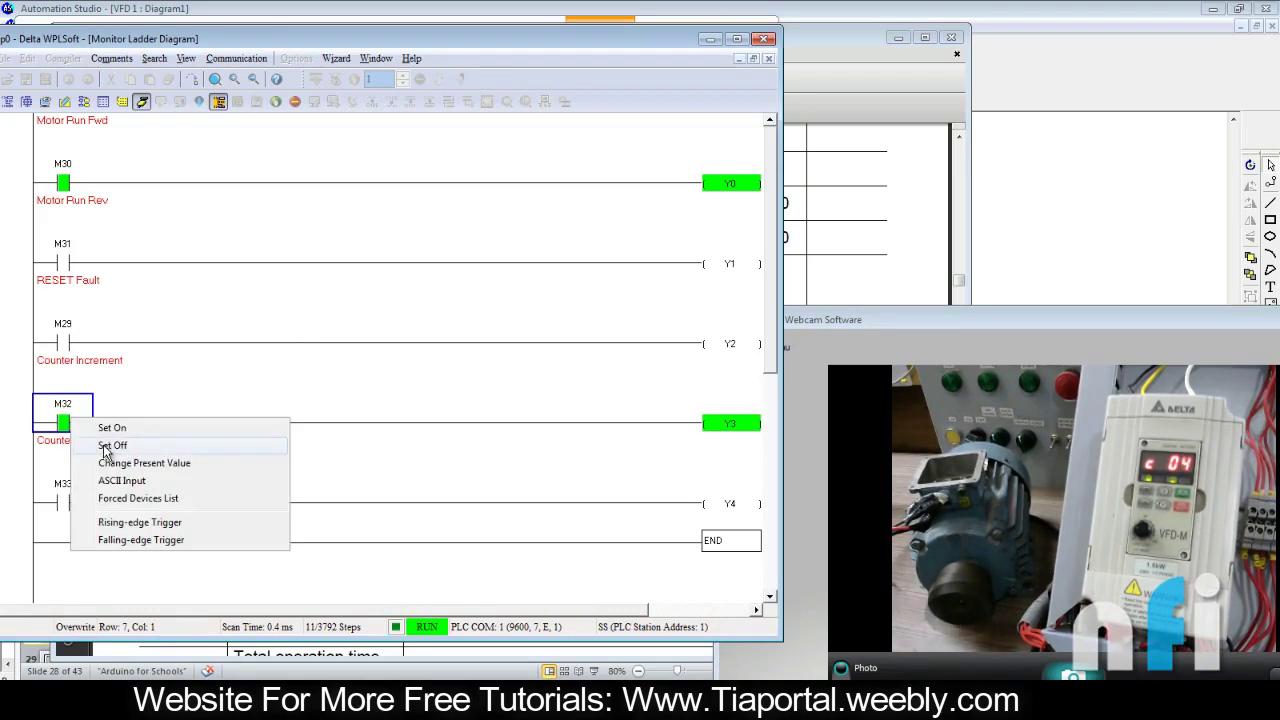
{"action": "left_click", "coordinate": [102, 442]}
Step: Force M33 on then off to reset the drive counter to c 00
{"action": "left_click", "coordinate": [76, 500]}
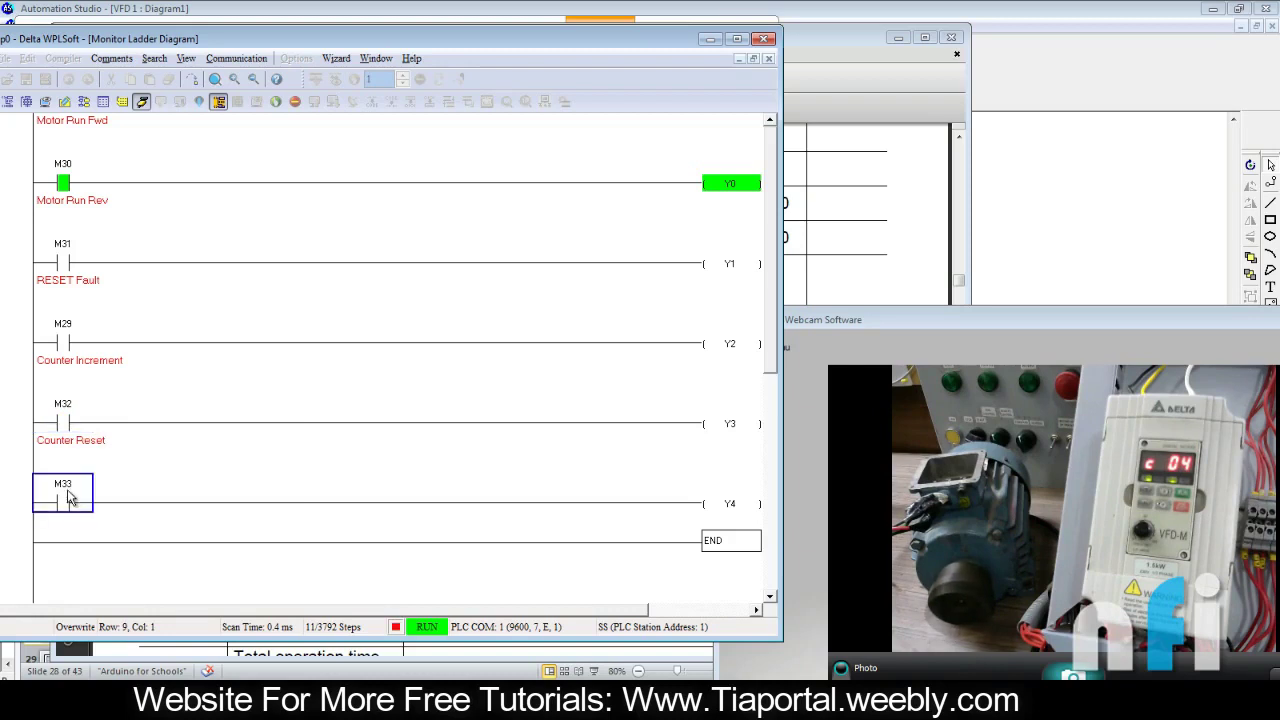
{"action": "right_click", "coordinate": [87, 498]}
{"action": "left_click", "coordinate": [100, 500]}
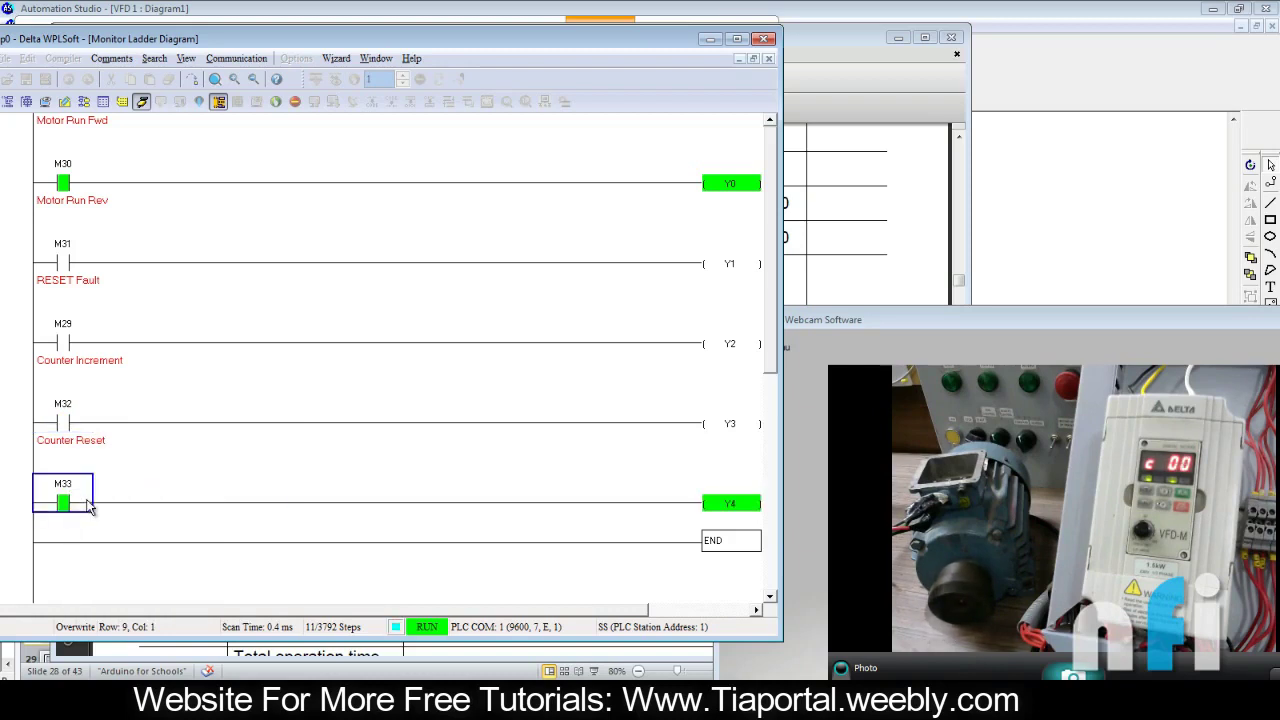
{"action": "right_click", "coordinate": [95, 500]}
{"action": "left_click", "coordinate": [97, 519]}
Step: Pulse M32 on and off until the drive counts to c 10 and shows EF
{"action": "left_click", "coordinate": [76, 420]}
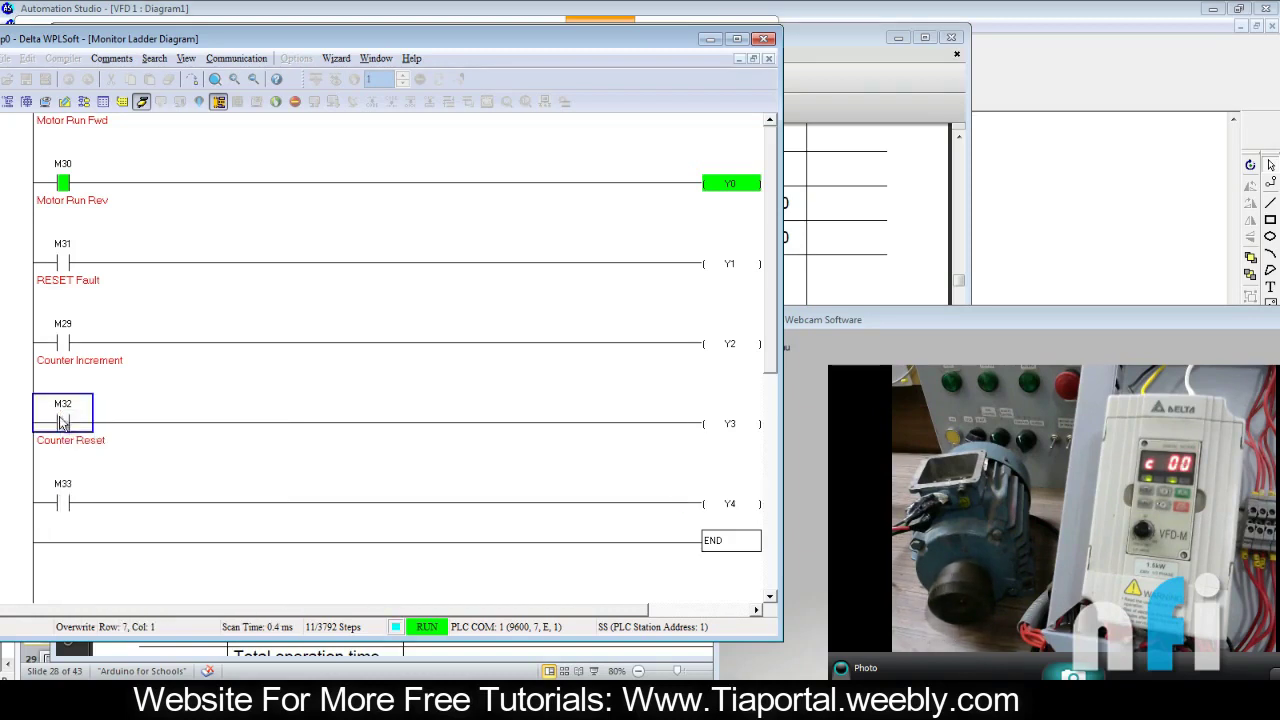
{"action": "right_click", "coordinate": [74, 418]}
{"action": "left_click", "coordinate": [100, 426]}
{"action": "right_click", "coordinate": [72, 425]}
{"action": "right_click", "coordinate": [79, 415]}
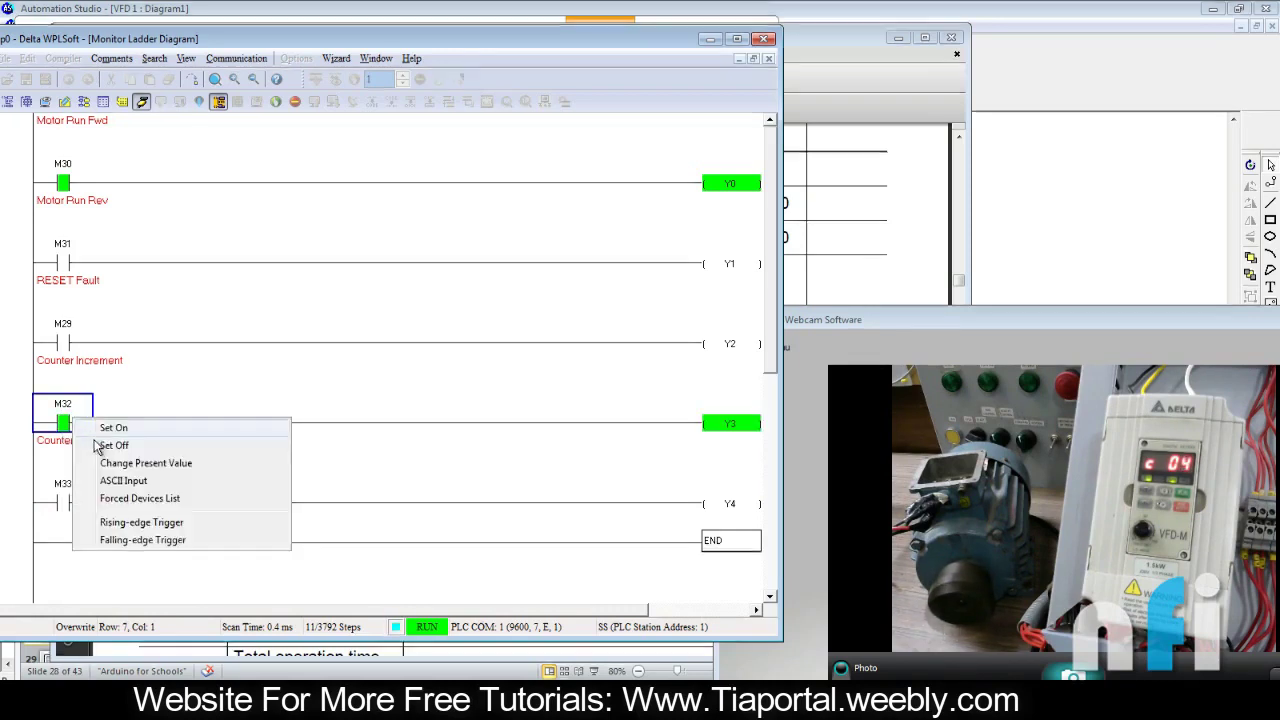
{"action": "left_click", "coordinate": [100, 441]}
{"action": "right_click", "coordinate": [80, 416]}
{"action": "left_click", "coordinate": [100, 425]}
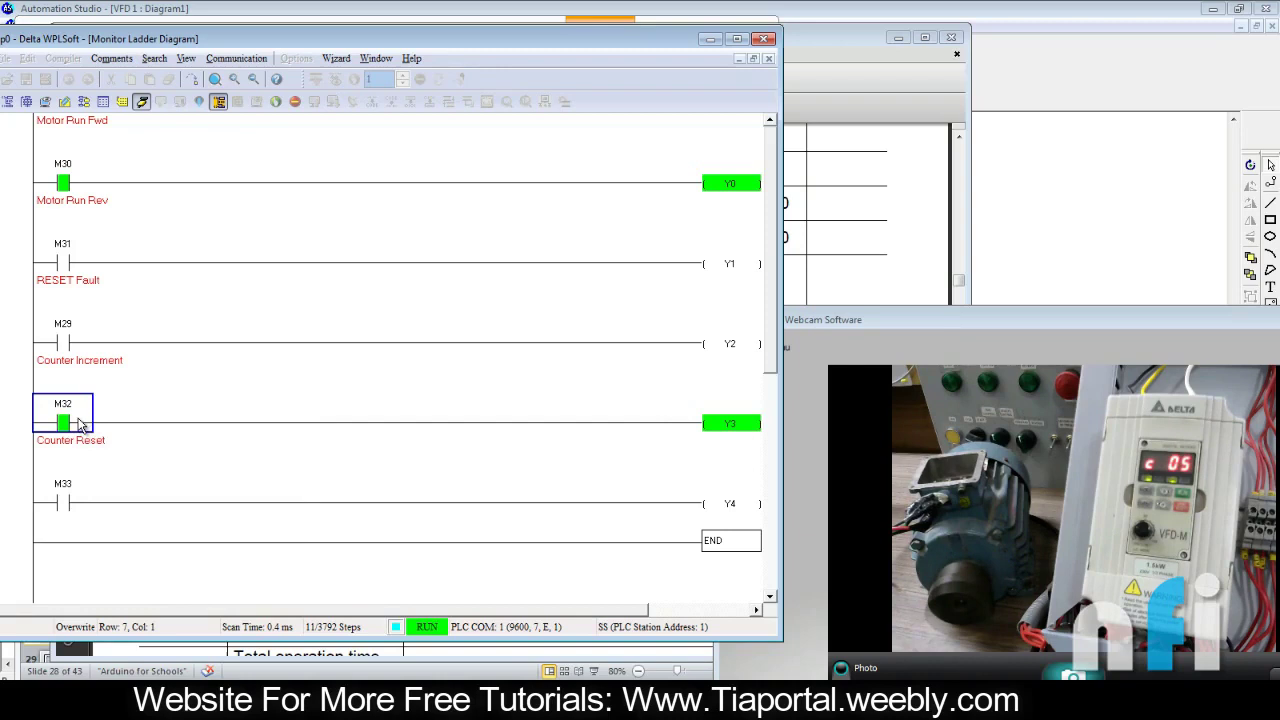
{"action": "right_click", "coordinate": [89, 417]}
{"action": "left_click", "coordinate": [102, 445]}
{"action": "right_click", "coordinate": [71, 411]}
{"action": "left_click", "coordinate": [87, 421]}
{"action": "right_click", "coordinate": [63, 417]}
{"action": "left_click", "coordinate": [96, 445]}
{"action": "right_click", "coordinate": [81, 419]}
{"action": "left_click", "coordinate": [105, 429]}
{"action": "right_click", "coordinate": [83, 427]}
{"action": "left_click", "coordinate": [101, 455]}
{"action": "right_click", "coordinate": [72, 421]}
{"action": "left_click", "coordinate": [100, 438]}
{"action": "right_click", "coordinate": [74, 416]}
{"action": "left_click", "coordinate": [100, 443]}
{"action": "right_click", "coordinate": [72, 420]}
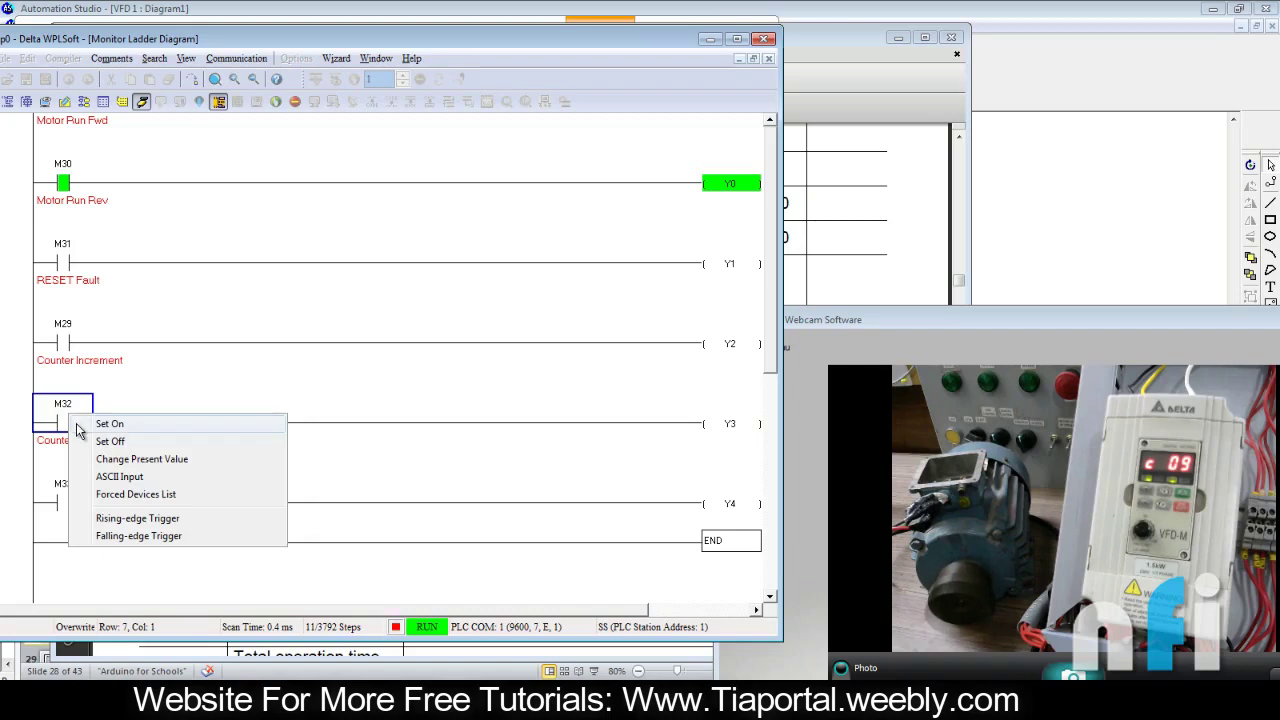
{"action": "left_click", "coordinate": [80, 425]}
{"action": "right_click", "coordinate": [74, 420]}
{"action": "left_click", "coordinate": [92, 445]}
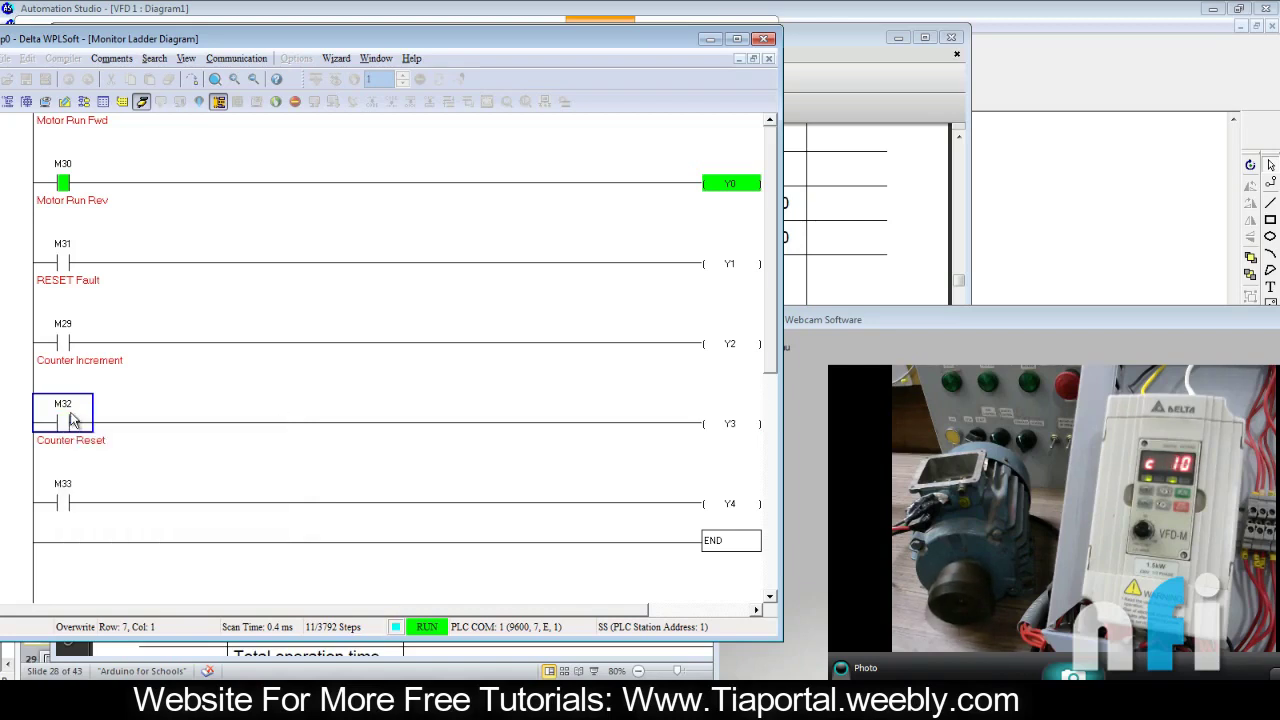
{"action": "right_click", "coordinate": [72, 420]}
{"action": "left_click", "coordinate": [92, 428]}
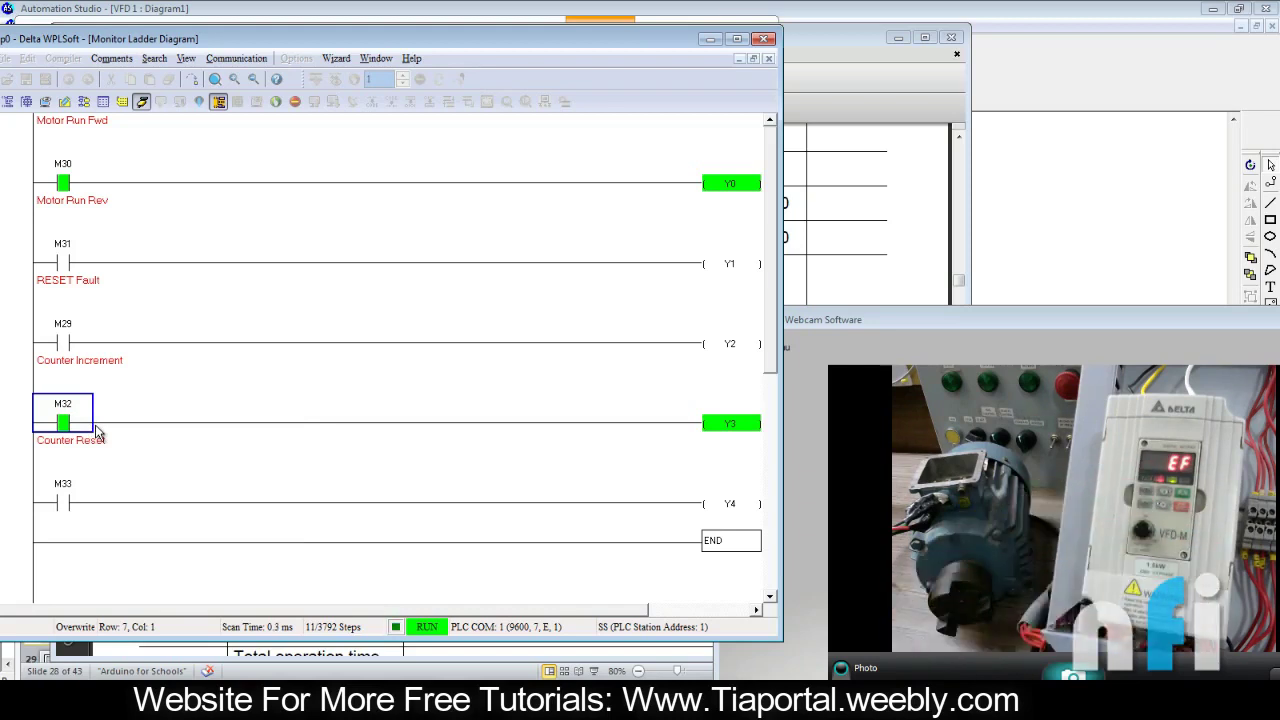
Step: Force M32 Counter Reset off, then pulse the M31 RESET Fault bit on and off
{"action": "right_click", "coordinate": [82, 418]}
{"action": "left_click", "coordinate": [98, 442]}
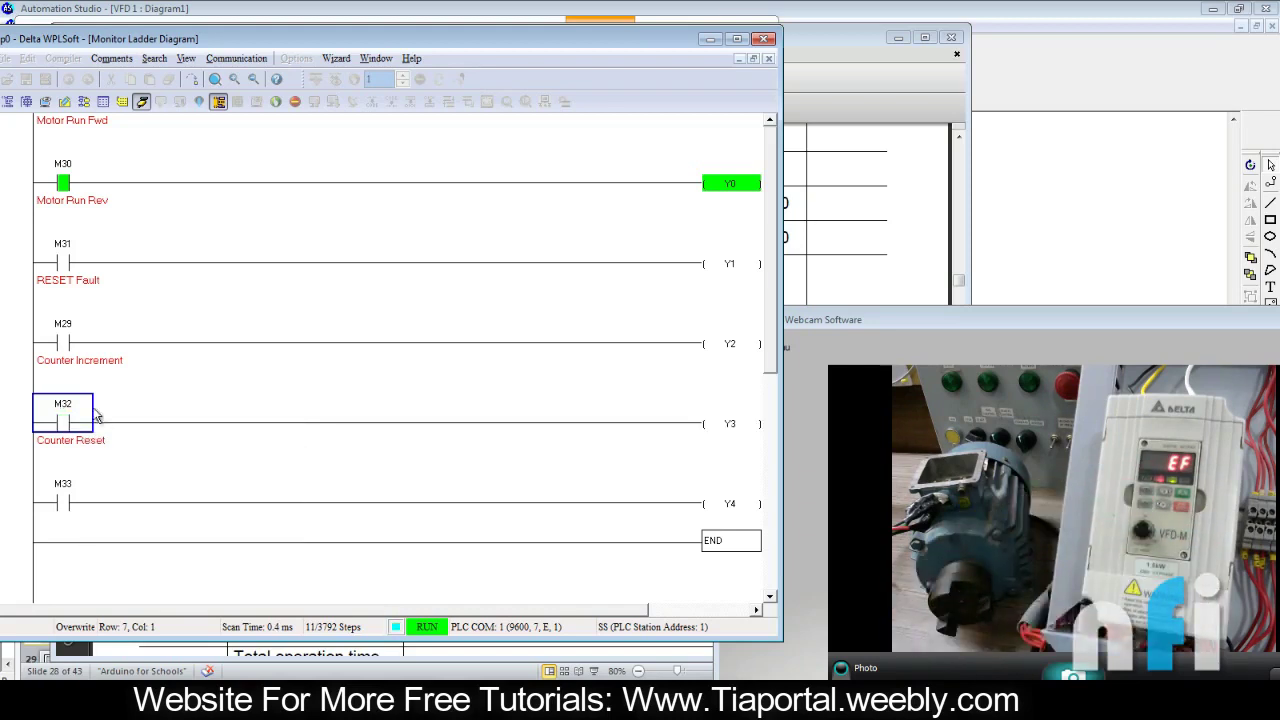
{"action": "right_click", "coordinate": [64, 262]}
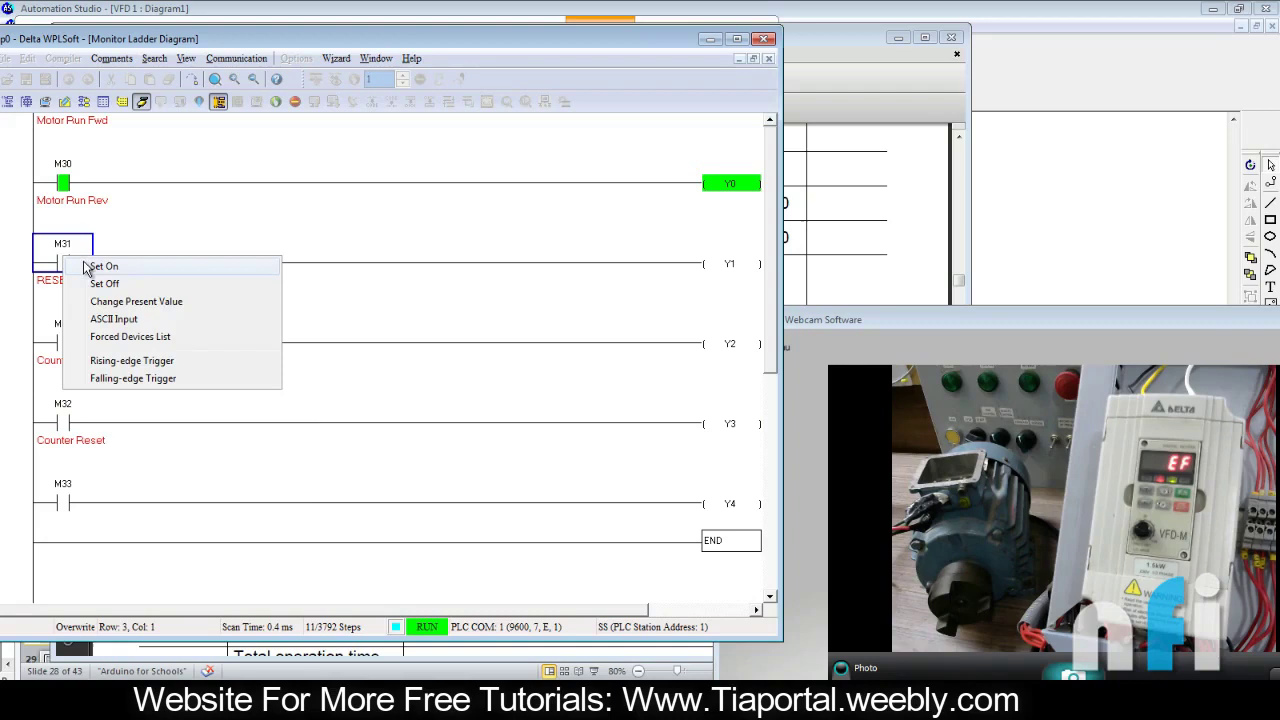
{"action": "left_click", "coordinate": [103, 266]}
{"action": "right_click", "coordinate": [86, 265]}
{"action": "left_click", "coordinate": [84, 287]}
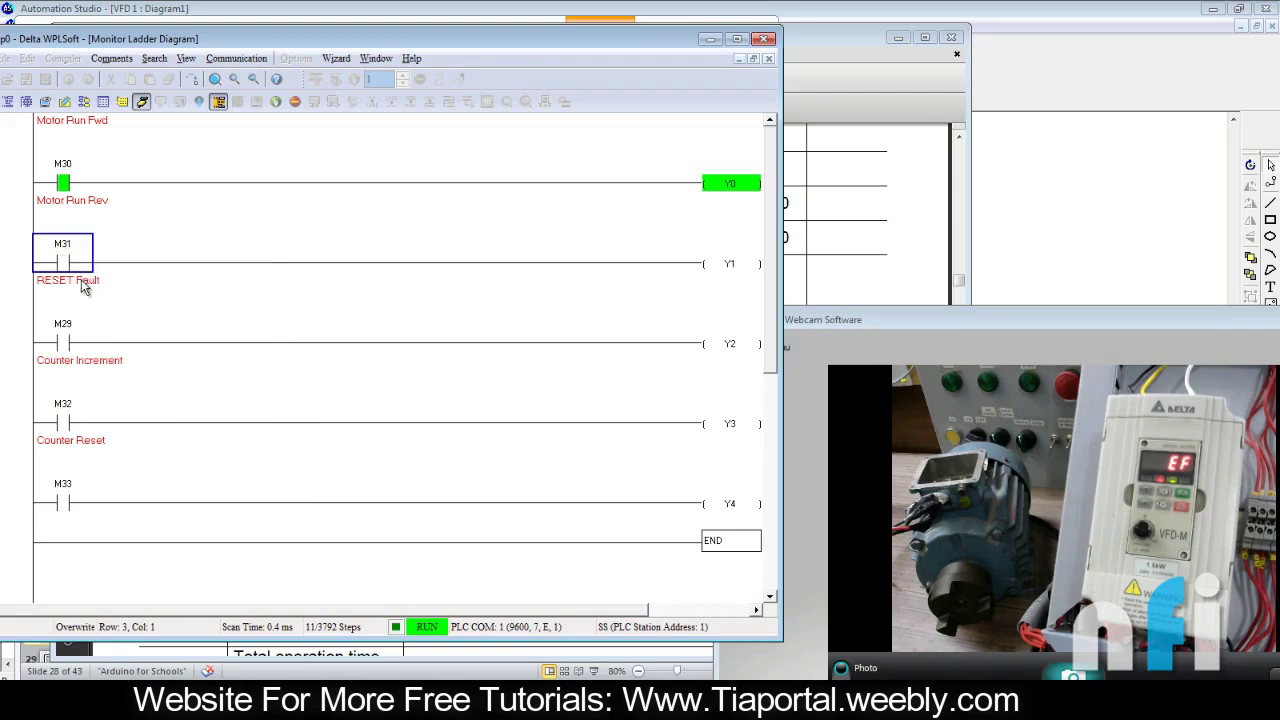
Step: Switch M30 off to drop coil Y0, then pulse M31 and coil Y1 once more
{"action": "left_click", "coordinate": [63, 188]}
{"action": "right_click", "coordinate": [66, 186]}
{"action": "left_click", "coordinate": [103, 214]}
{"action": "right_click", "coordinate": [87, 259]}
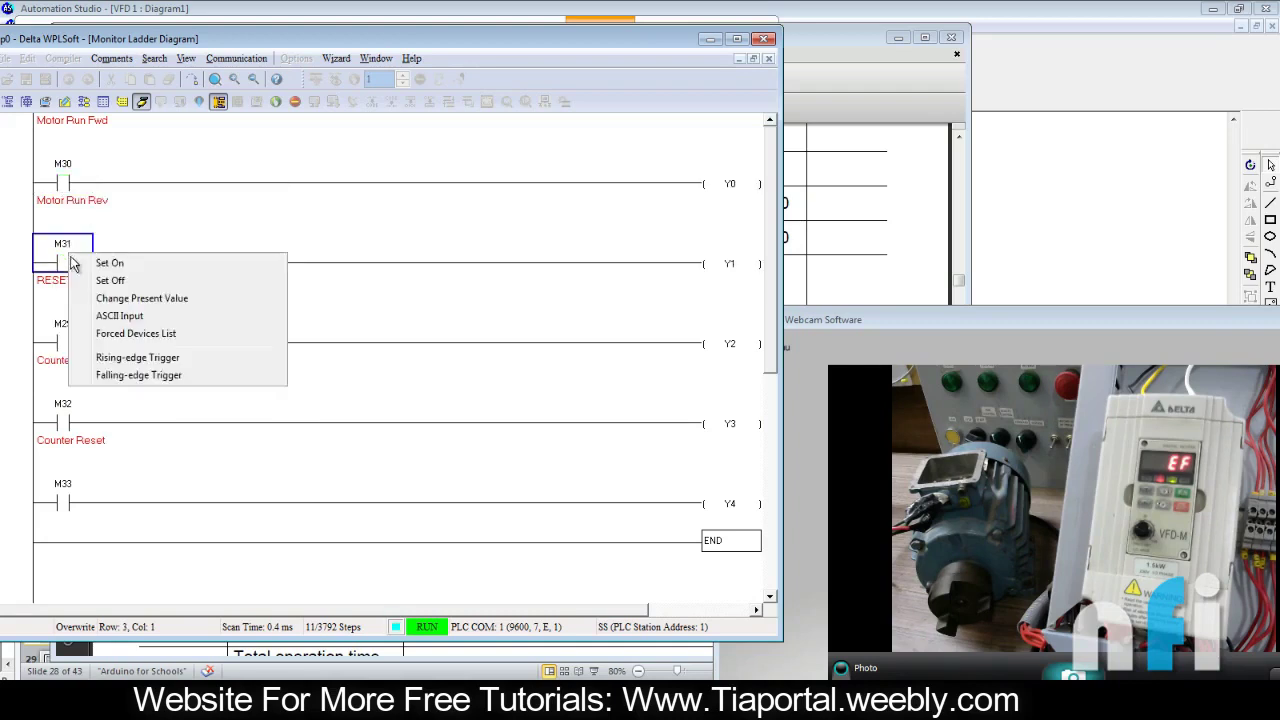
{"action": "left_click", "coordinate": [90, 272]}
{"action": "right_click", "coordinate": [73, 272]}
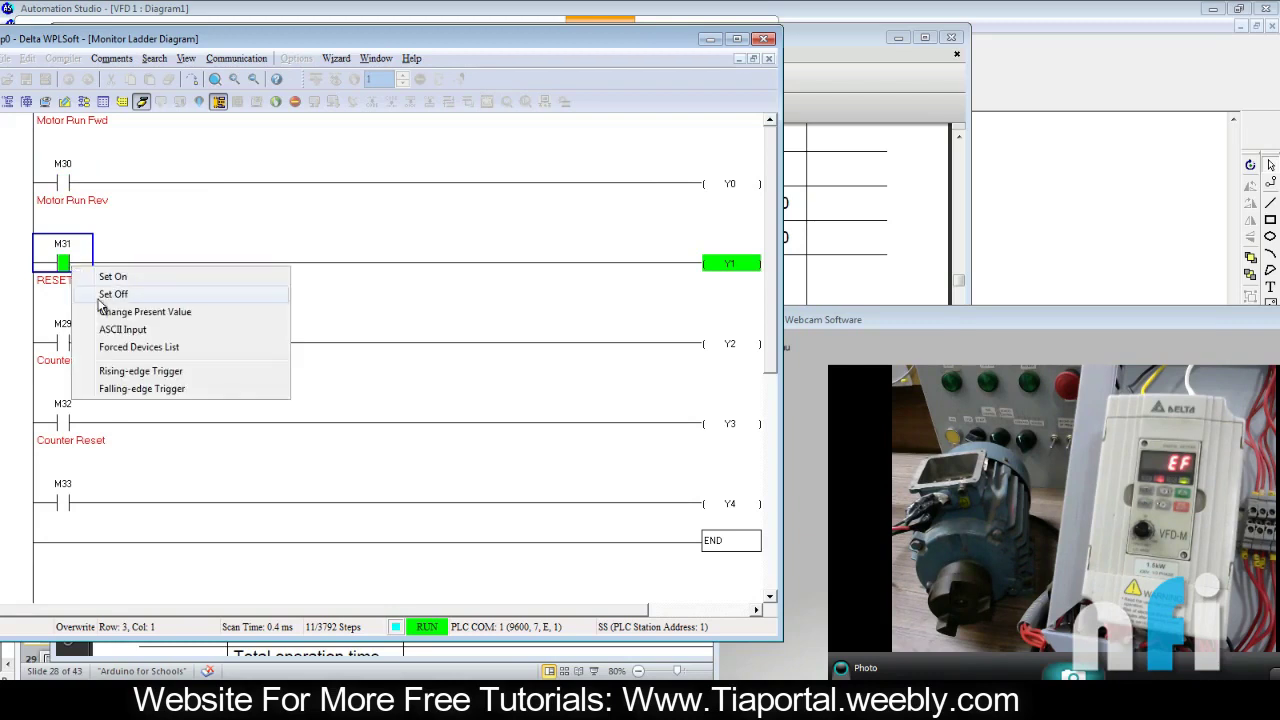
{"action": "left_click", "coordinate": [98, 294]}
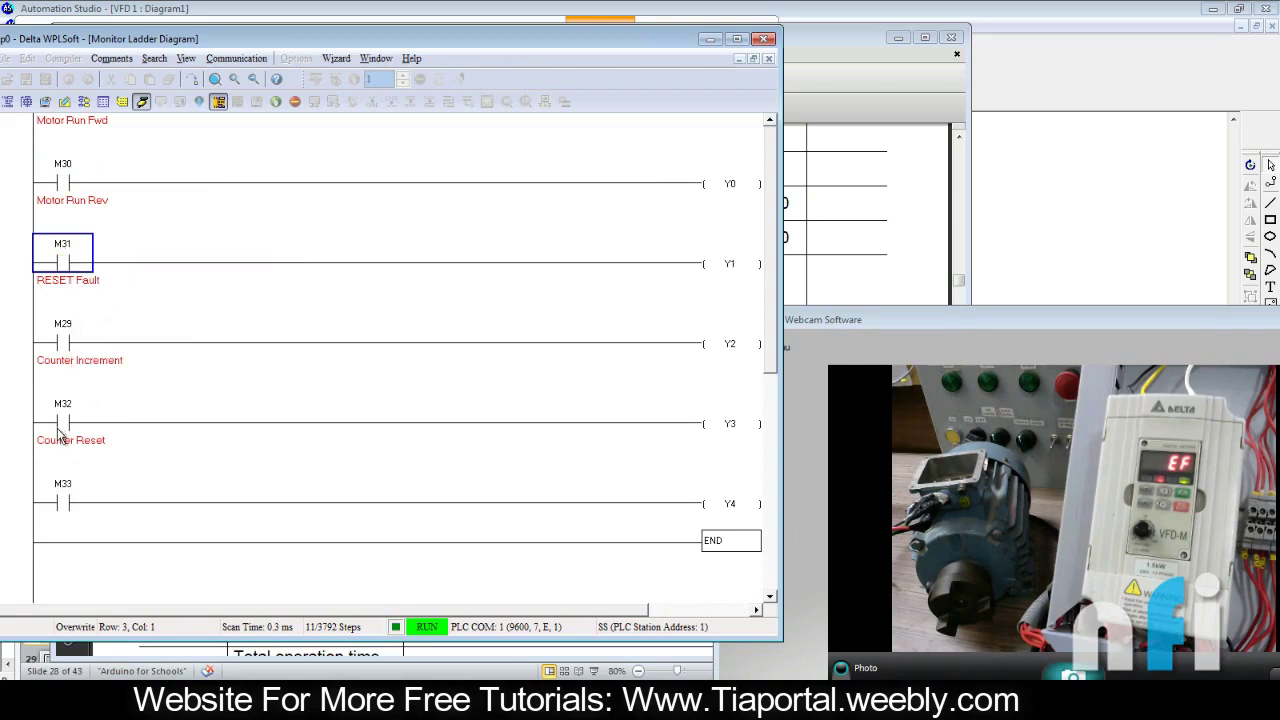
Step: Toggle M33 and coil Y4 briefly, then pulse the M31 RESET Fault bit again
{"action": "right_click", "coordinate": [62, 486]}
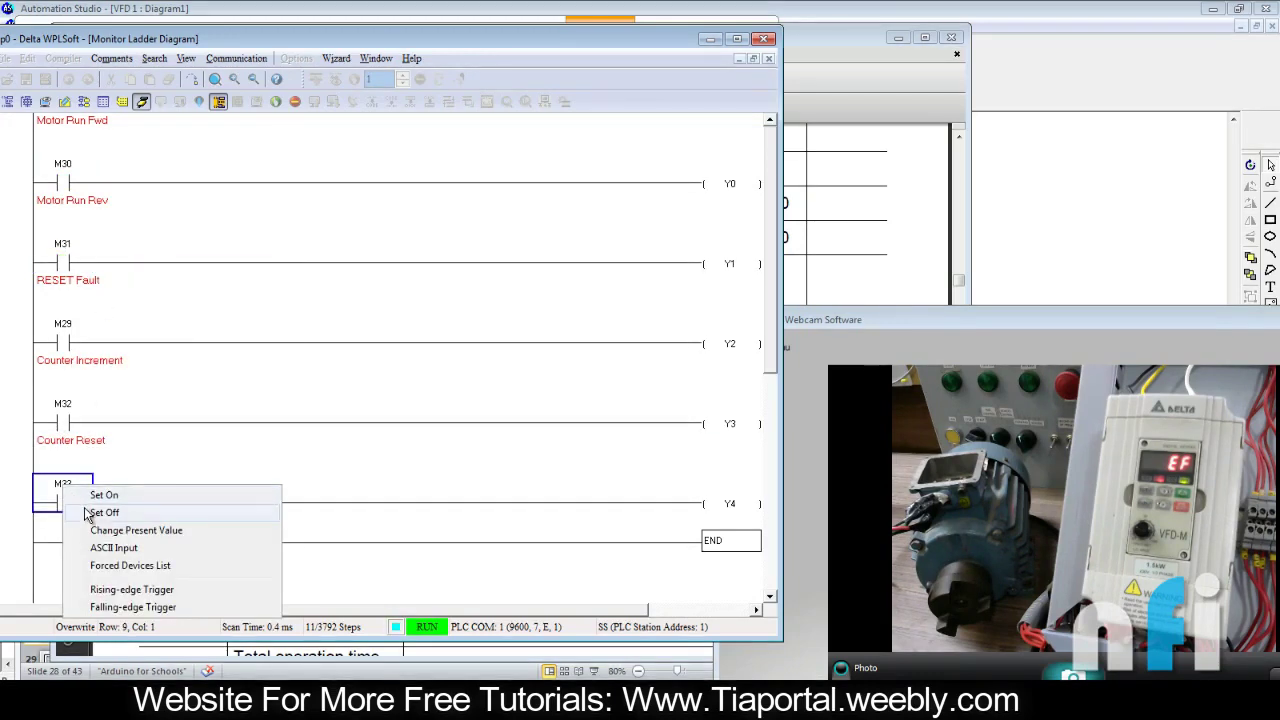
{"action": "left_click", "coordinate": [80, 504]}
{"action": "right_click", "coordinate": [66, 496]}
{"action": "left_click", "coordinate": [95, 519]}
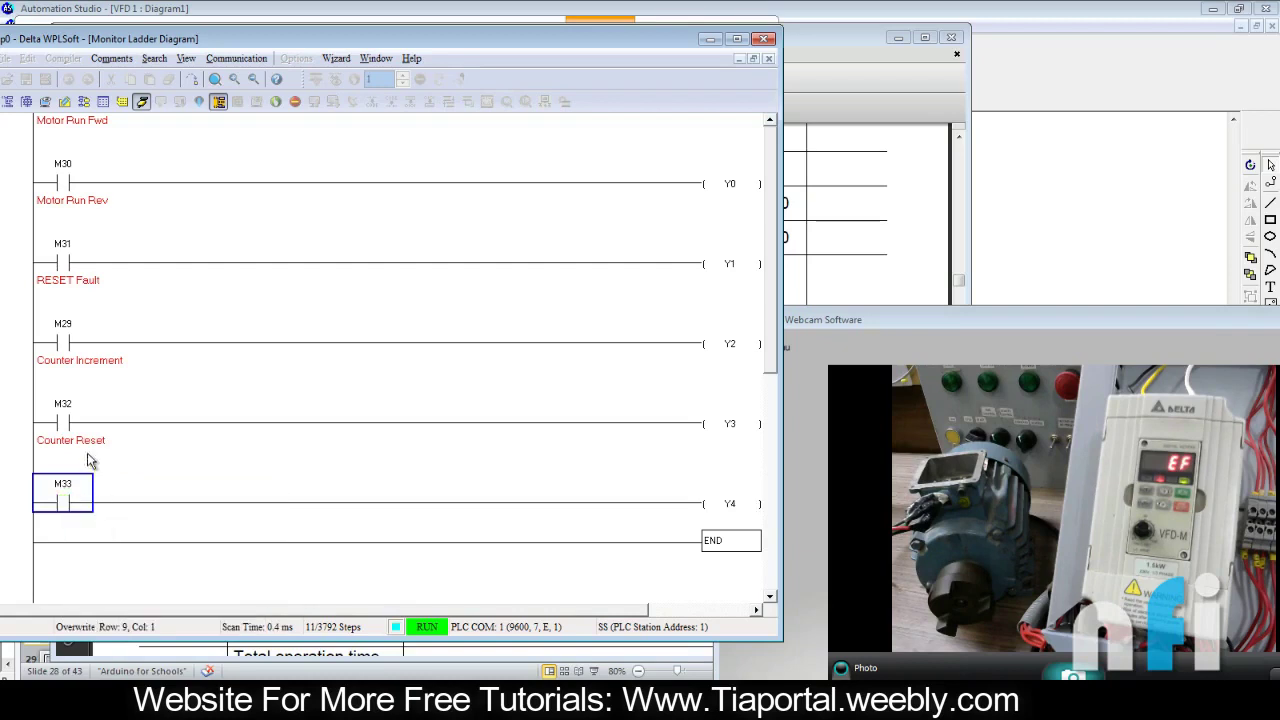
{"action": "right_click", "coordinate": [70, 262]}
{"action": "left_click", "coordinate": [86, 277]}
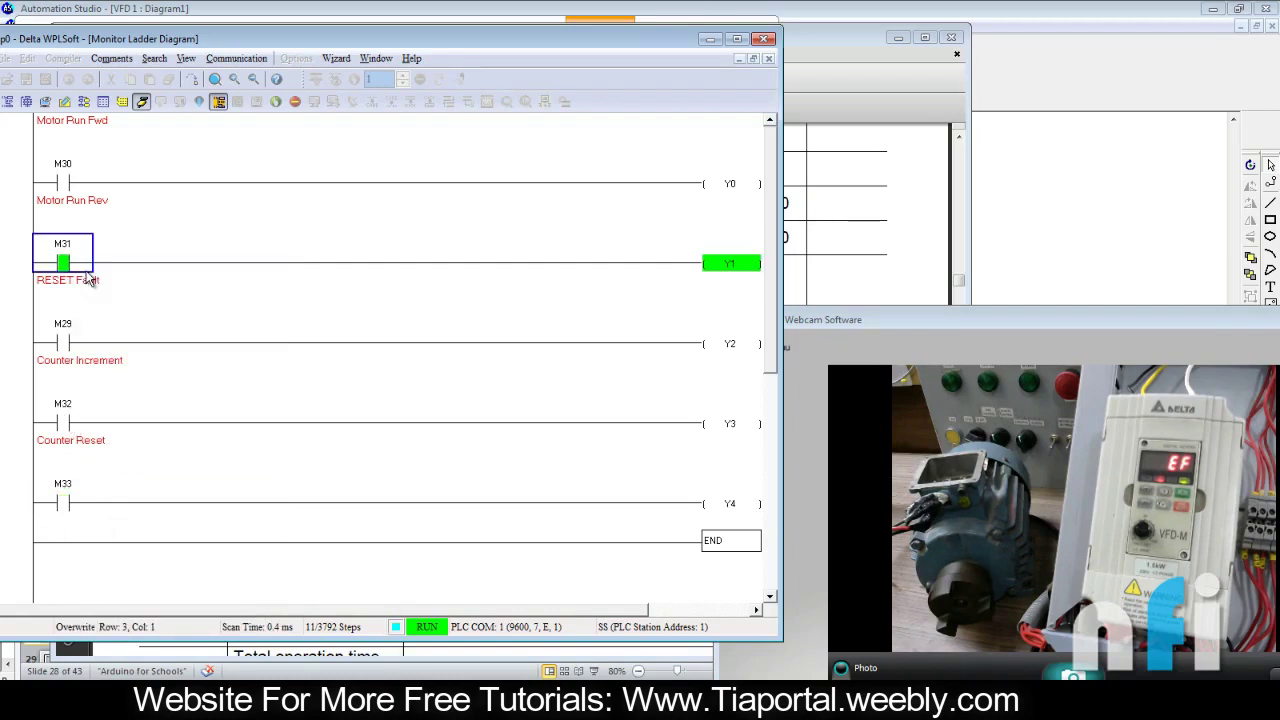
{"action": "right_click", "coordinate": [67, 266]}
{"action": "left_click", "coordinate": [86, 292]}
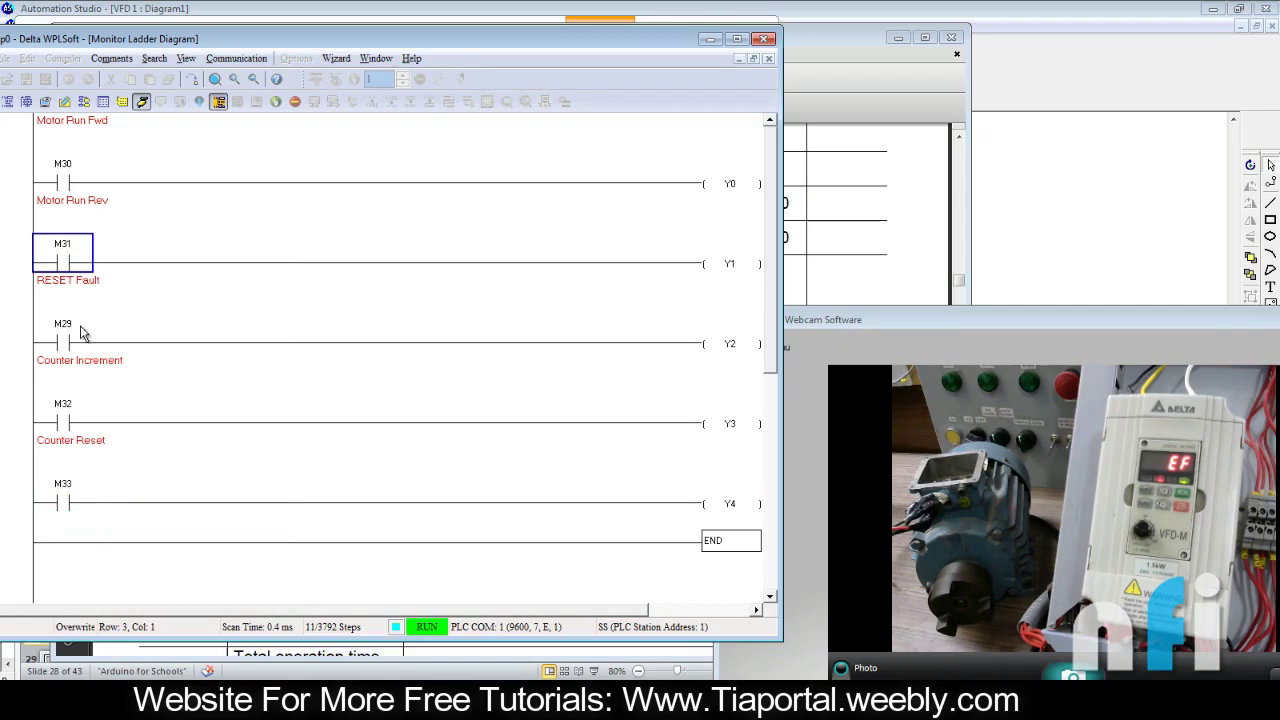
Step: Energise M29 Counter Increment, then open and cancel its Change Present Value entry
{"action": "left_click", "coordinate": [70, 341]}
{"action": "right_click", "coordinate": [70, 341]}
{"action": "left_click", "coordinate": [88, 350]}
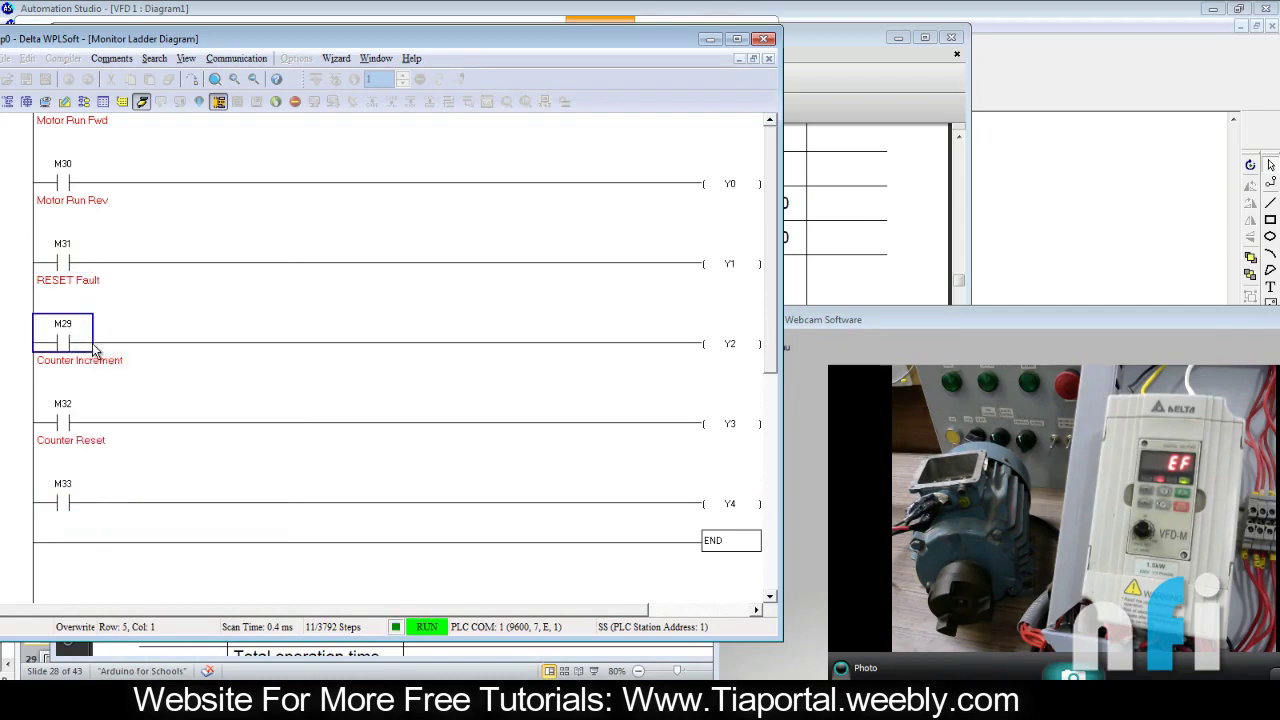
{"action": "right_click", "coordinate": [72, 340]}
{"action": "left_click", "coordinate": [95, 383]}
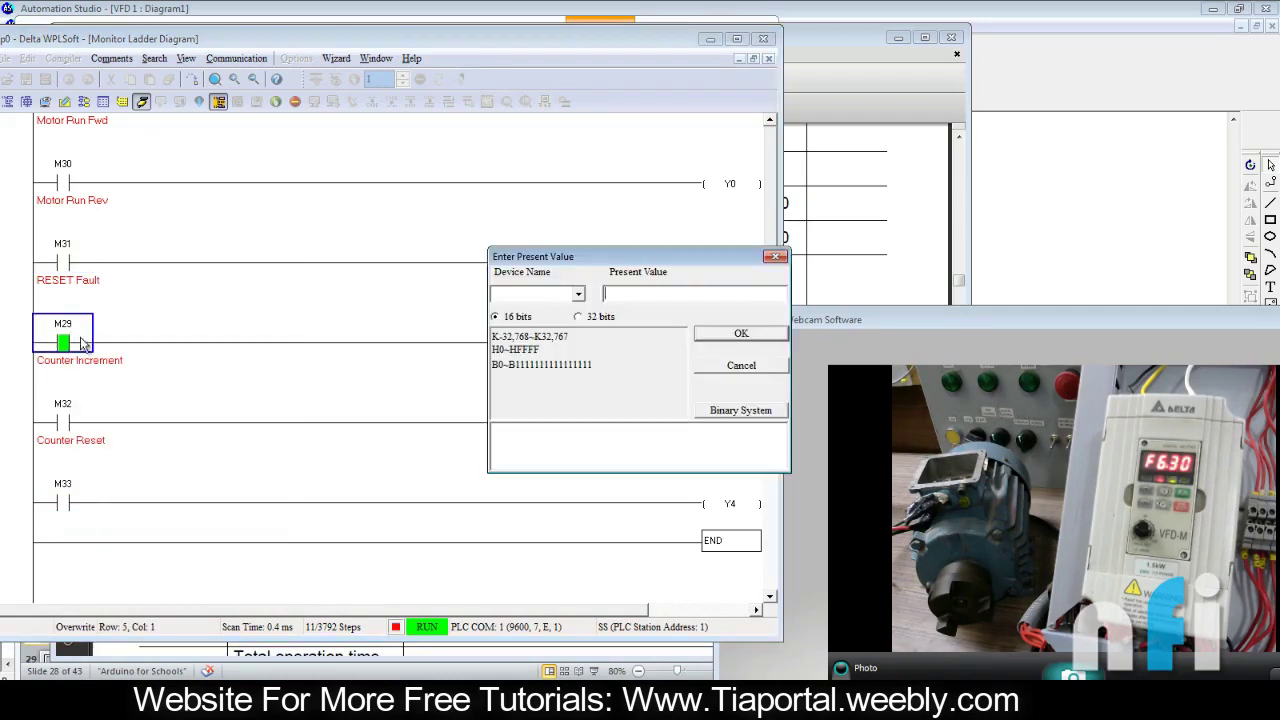
{"action": "left_click", "coordinate": [713, 363]}
{"action": "right_click", "coordinate": [80, 340]}
Step: Turn M29 and coil Y2 off, then energise M30 Motor Run Rev
{"action": "left_click", "coordinate": [106, 360]}
{"action": "left_click", "coordinate": [63, 190]}
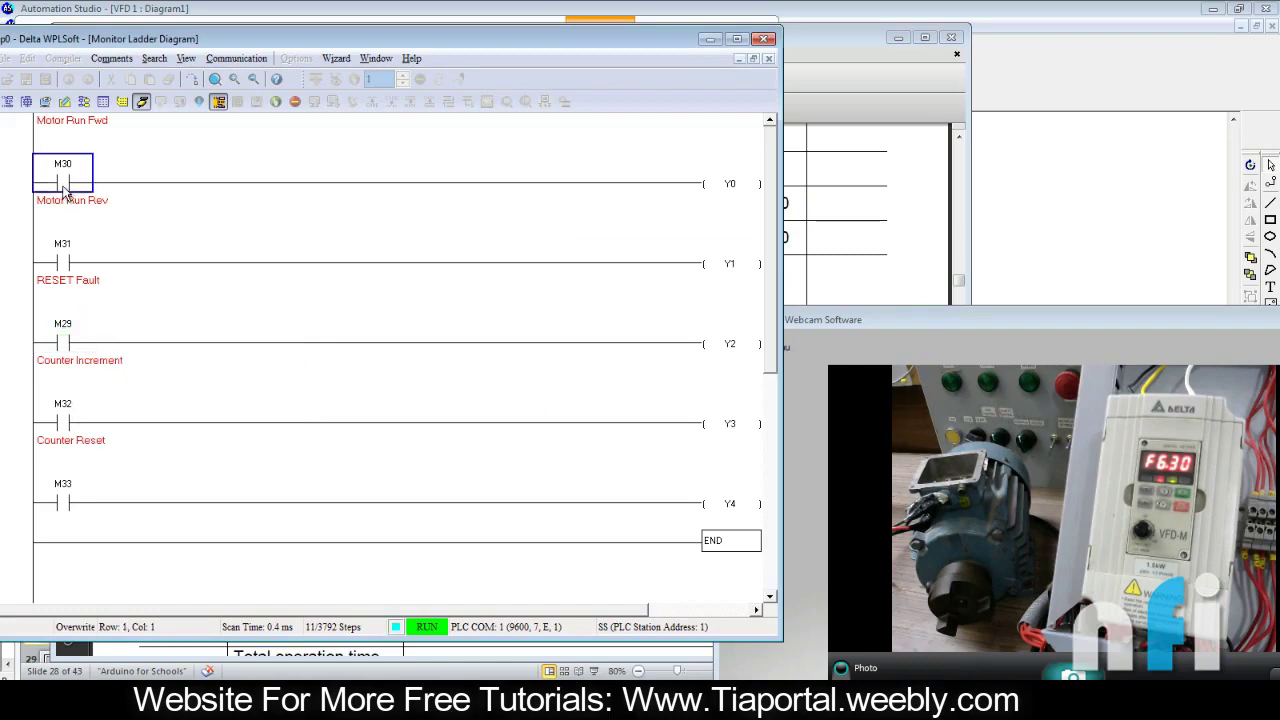
{"action": "right_click", "coordinate": [63, 190]}
{"action": "left_click", "coordinate": [82, 199]}
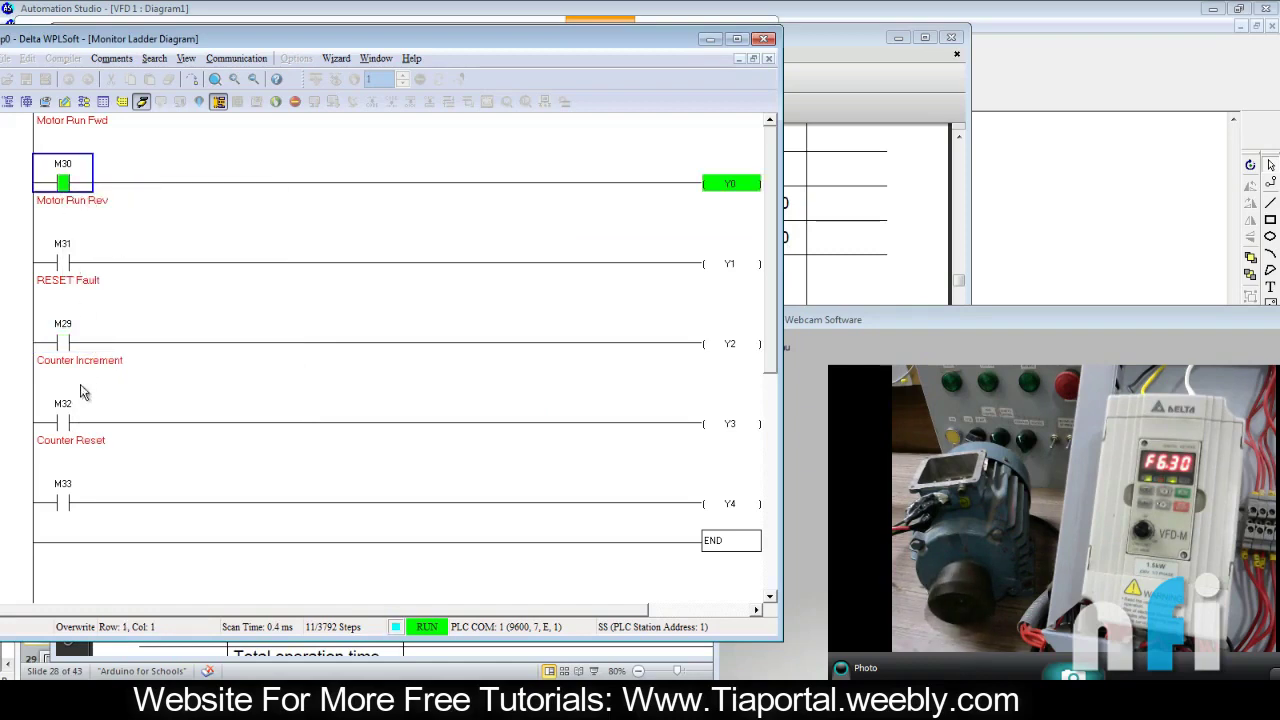
Step: Pulse M32 and coil Y3 on and off repeatedly until the drive counter reaches c 10
{"action": "left_click", "coordinate": [69, 423]}
{"action": "right_click", "coordinate": [70, 422]}
{"action": "left_click", "coordinate": [84, 431]}
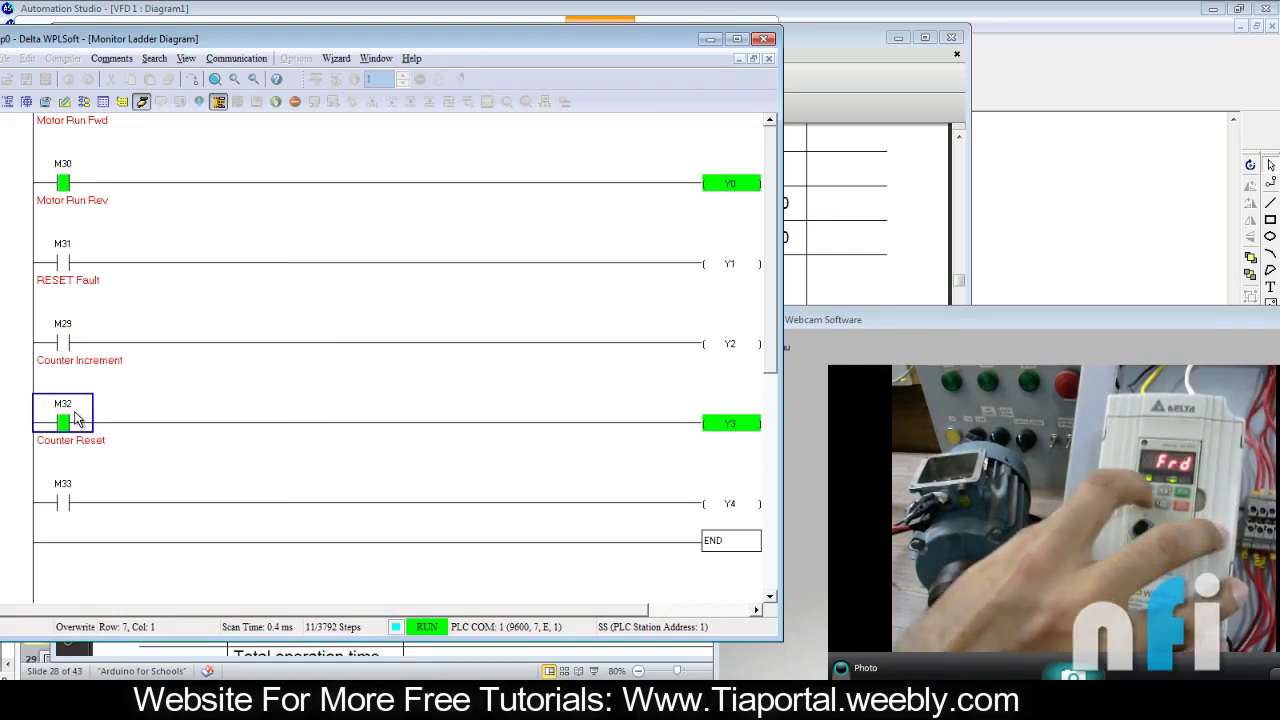
{"action": "right_click", "coordinate": [75, 421]}
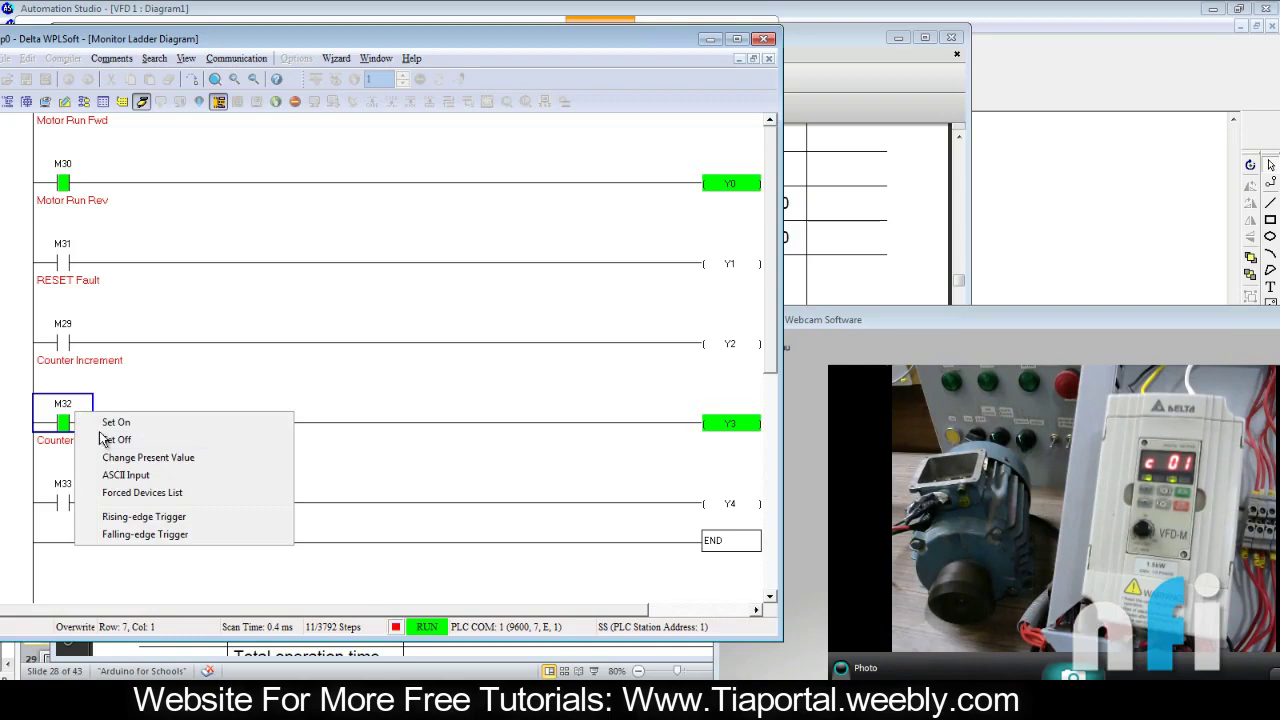
{"action": "left_click", "coordinate": [87, 436]}
{"action": "right_click", "coordinate": [72, 422]}
{"action": "left_click", "coordinate": [112, 425]}
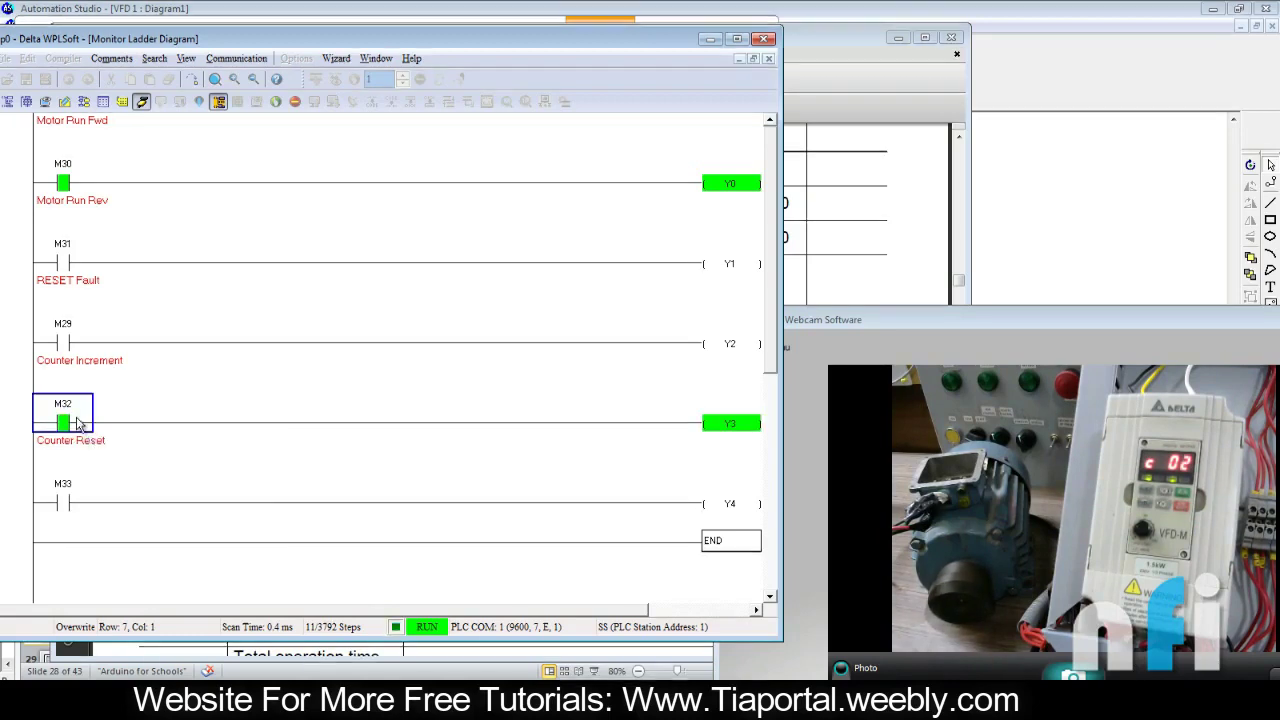
{"action": "right_click", "coordinate": [60, 425]}
{"action": "left_click", "coordinate": [112, 442]}
{"action": "right_click", "coordinate": [76, 416]}
{"action": "left_click", "coordinate": [108, 425]}
{"action": "right_click", "coordinate": [70, 414]}
{"action": "left_click", "coordinate": [104, 441]}
{"action": "right_click", "coordinate": [72, 416]}
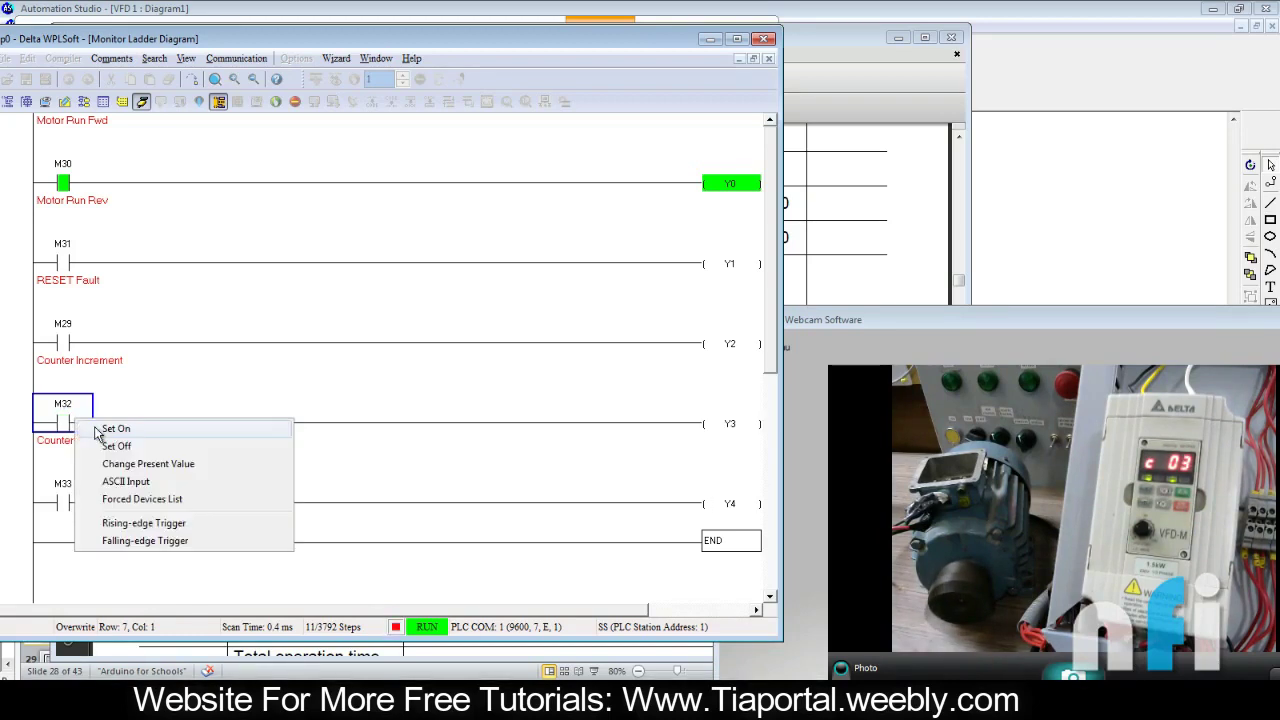
{"action": "left_click", "coordinate": [104, 427]}
{"action": "right_click", "coordinate": [64, 414]}
{"action": "left_click", "coordinate": [100, 441]}
{"action": "right_click", "coordinate": [76, 416]}
{"action": "left_click", "coordinate": [100, 427]}
{"action": "right_click", "coordinate": [84, 415]}
{"action": "left_click", "coordinate": [100, 441]}
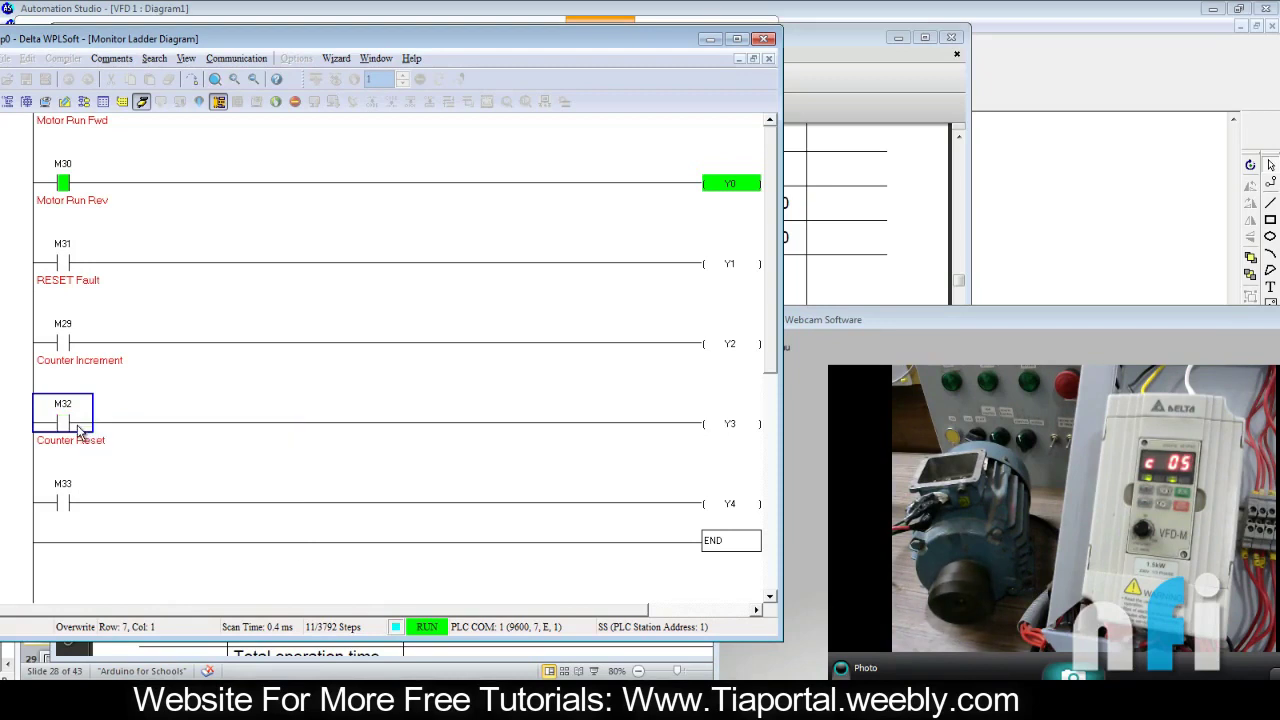
{"action": "right_click", "coordinate": [74, 422]}
{"action": "left_click", "coordinate": [100, 432]}
{"action": "right_click", "coordinate": [68, 412]}
{"action": "right_click", "coordinate": [90, 439]}
{"action": "left_click", "coordinate": [120, 468]}
{"action": "right_click", "coordinate": [58, 412]}
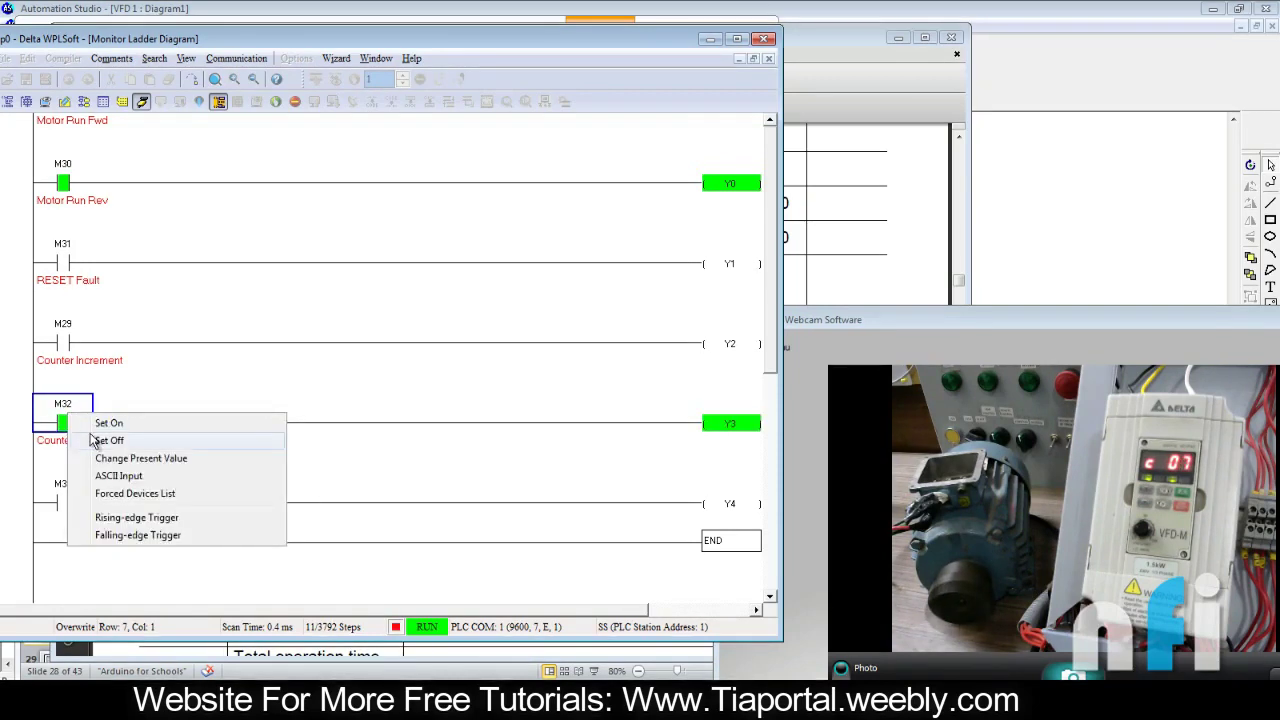
{"action": "left_click", "coordinate": [86, 422]}
{"action": "right_click", "coordinate": [70, 412]}
{"action": "left_click", "coordinate": [98, 439]}
{"action": "right_click", "coordinate": [80, 418]}
{"action": "left_click", "coordinate": [98, 432]}
{"action": "right_click", "coordinate": [66, 414]}
{"action": "left_click", "coordinate": [94, 440]}
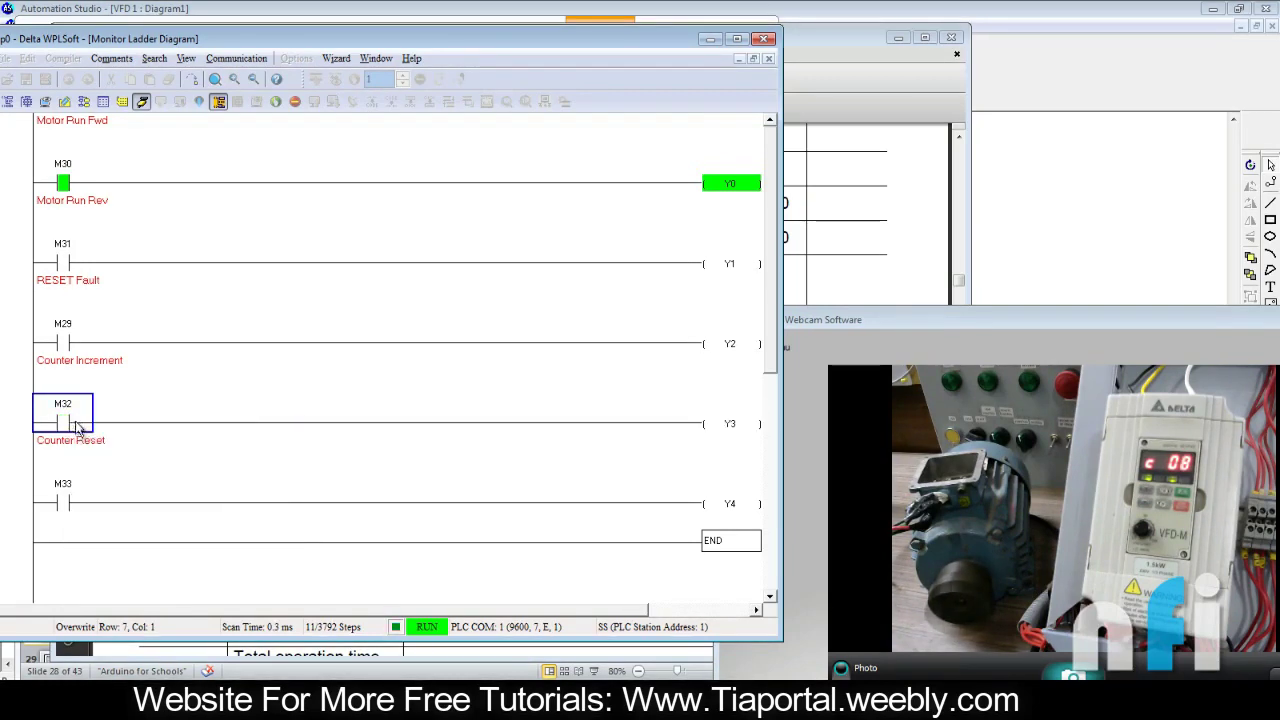
{"action": "right_click", "coordinate": [72, 416]}
{"action": "left_click", "coordinate": [96, 428]}
{"action": "right_click", "coordinate": [75, 421]}
{"action": "left_click", "coordinate": [100, 449]}
{"action": "right_click", "coordinate": [78, 420]}
{"action": "left_click", "coordinate": [104, 432]}
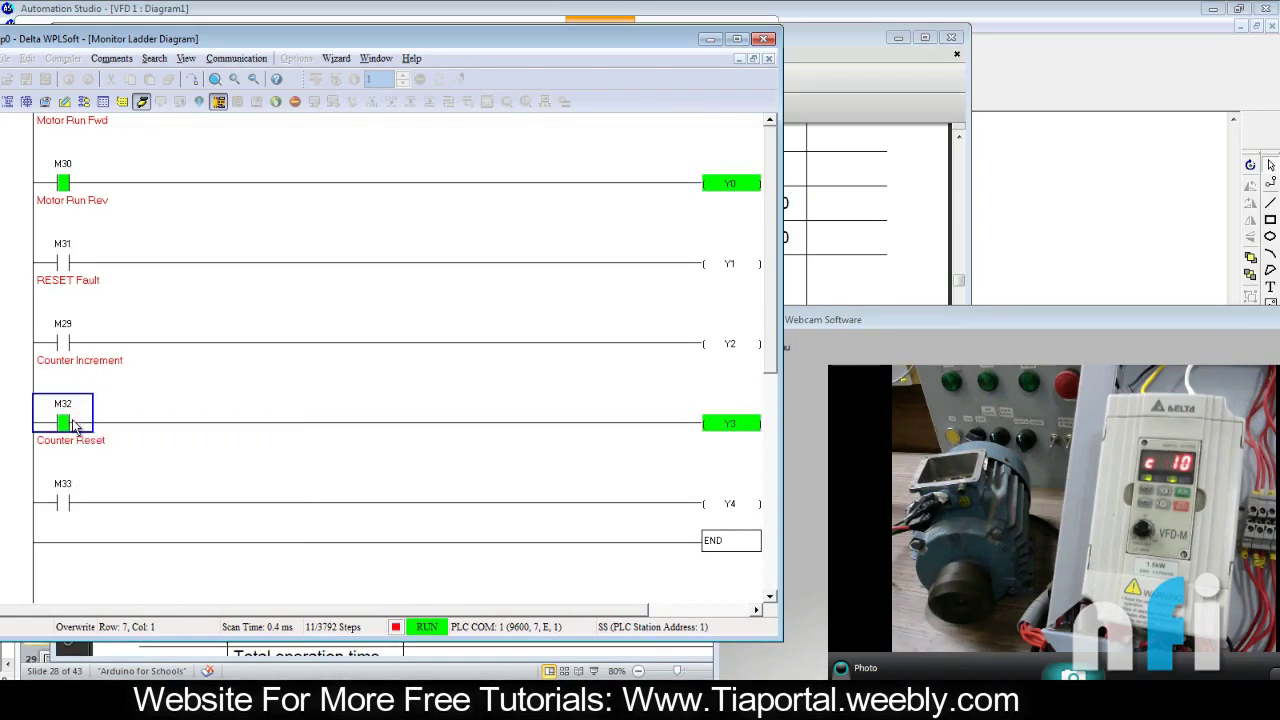
{"action": "right_click", "coordinate": [72, 418]}
{"action": "left_click", "coordinate": [100, 432]}
{"action": "right_click", "coordinate": [78, 424]}
{"action": "left_click", "coordinate": [92, 451]}
{"action": "right_click", "coordinate": [75, 418]}
{"action": "left_click", "coordinate": [98, 451]}
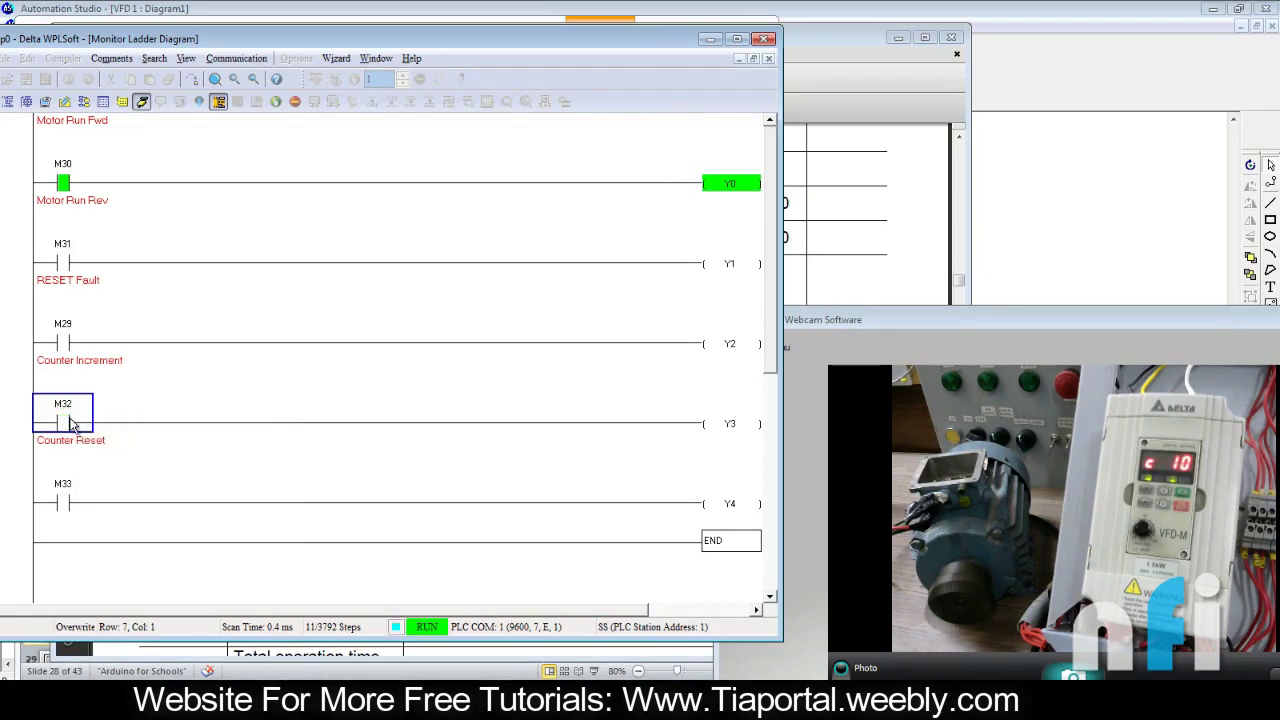
Step: Finish pulsing M32 and leave it off, then pulse M29 to clear the EF stop
{"action": "right_click", "coordinate": [78, 420]}
{"action": "left_click", "coordinate": [96, 434]}
{"action": "right_click", "coordinate": [84, 426]}
{"action": "left_click", "coordinate": [87, 455]}
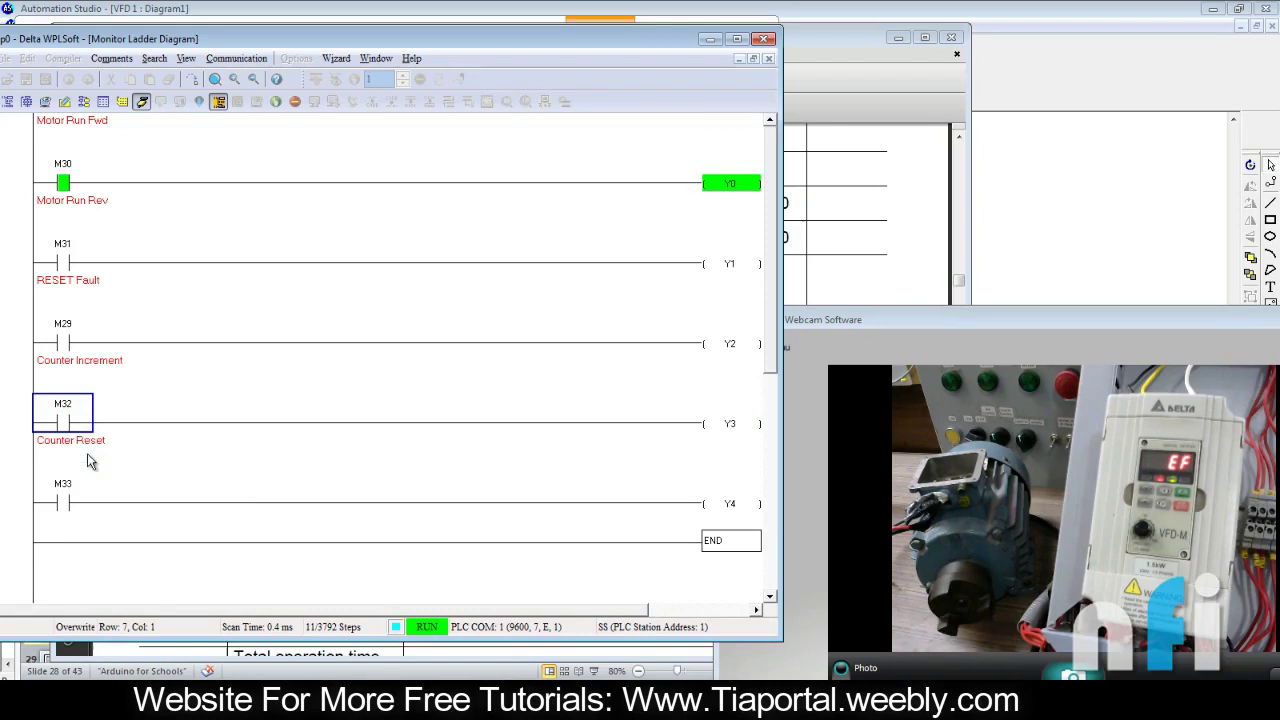
{"action": "right_click", "coordinate": [68, 343]}
{"action": "left_click", "coordinate": [105, 352]}
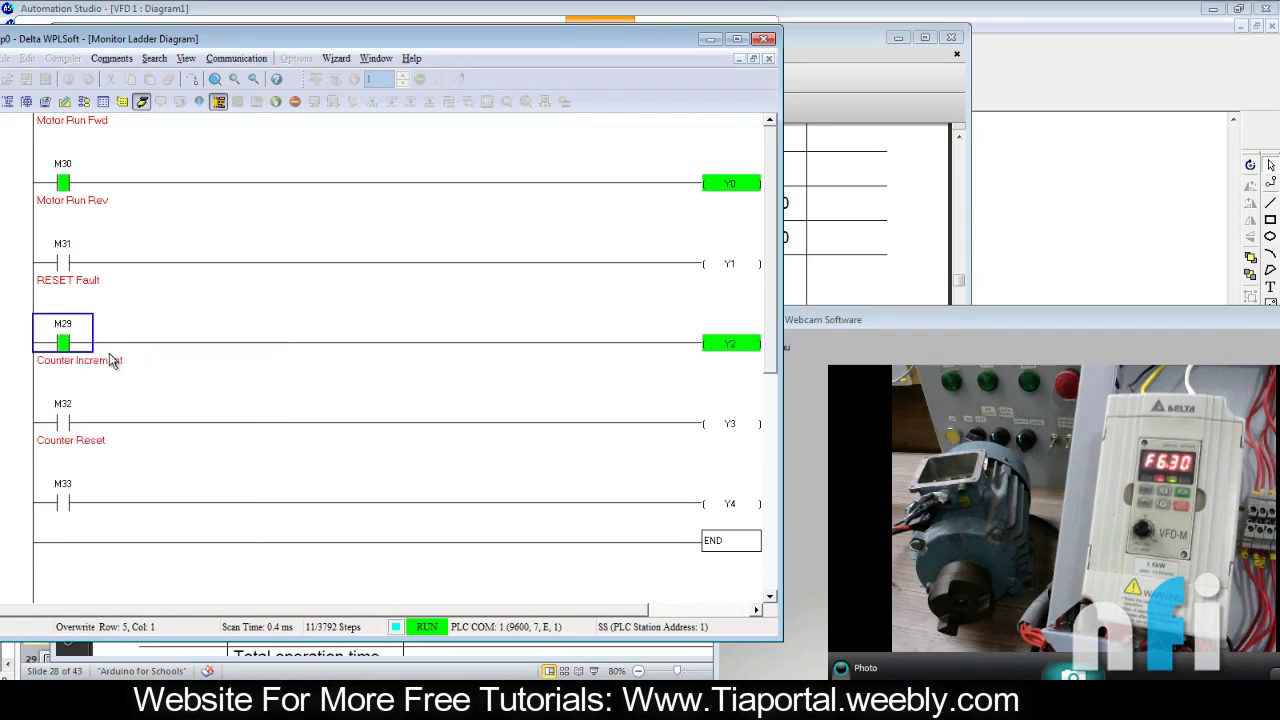
{"action": "right_click", "coordinate": [68, 343]}
{"action": "left_click", "coordinate": [90, 370]}
Step: Restart M30 by switching it off and back on, re-energising coil Y0
{"action": "right_click", "coordinate": [66, 185]}
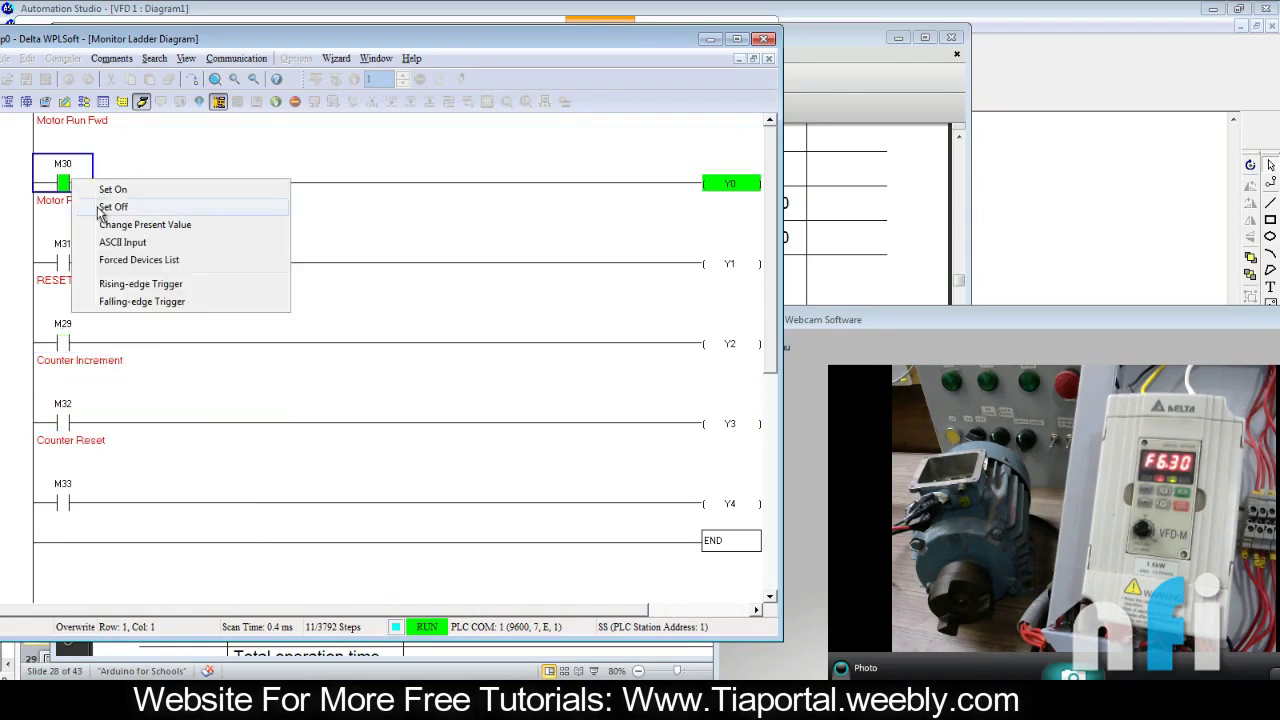
{"action": "left_click", "coordinate": [92, 213]}
{"action": "right_click", "coordinate": [70, 187]}
{"action": "left_click", "coordinate": [92, 198]}
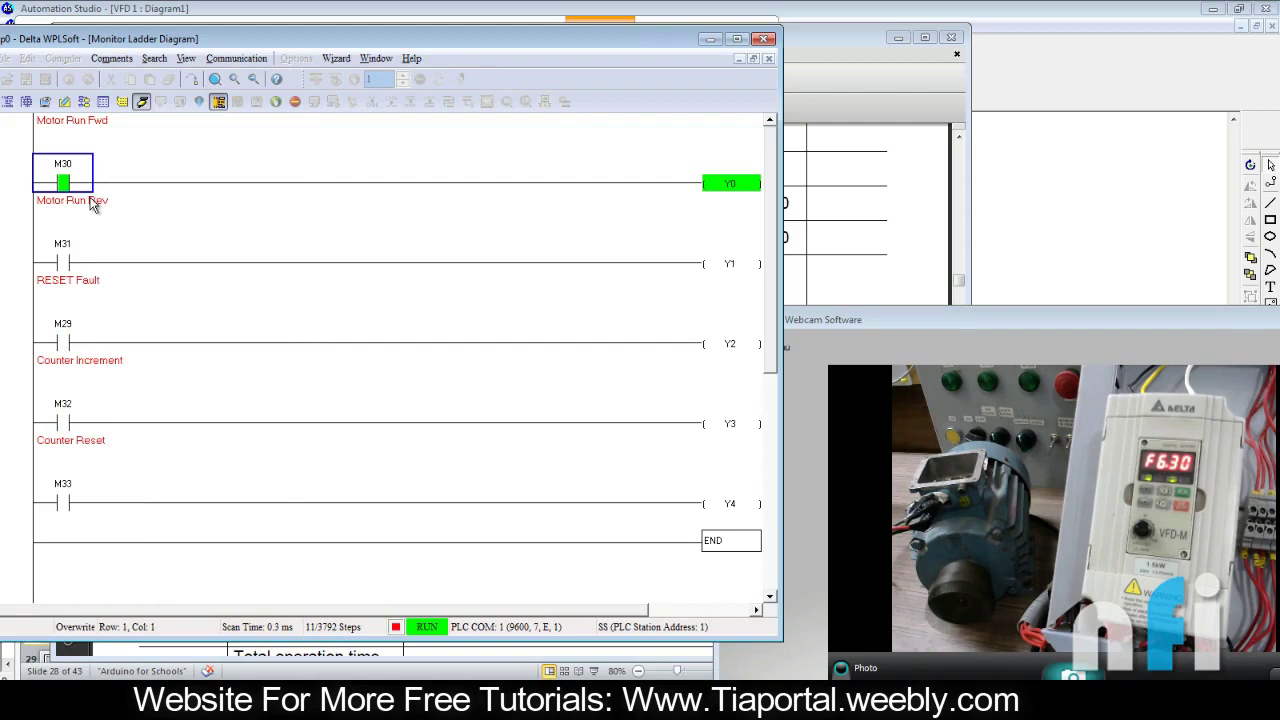